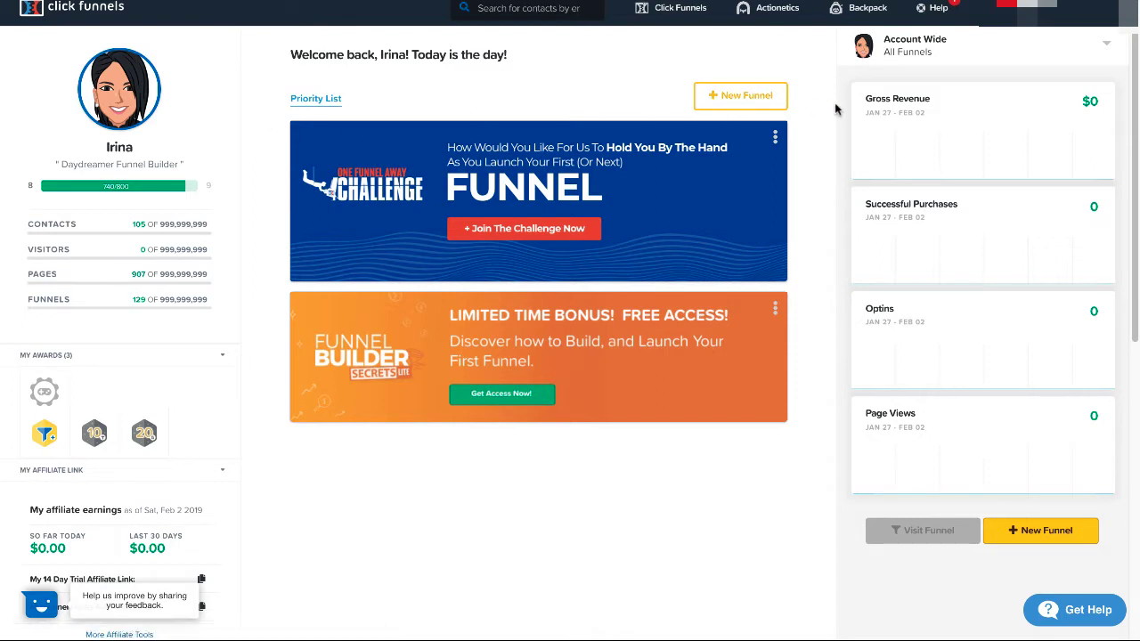
left_click(1040, 18)
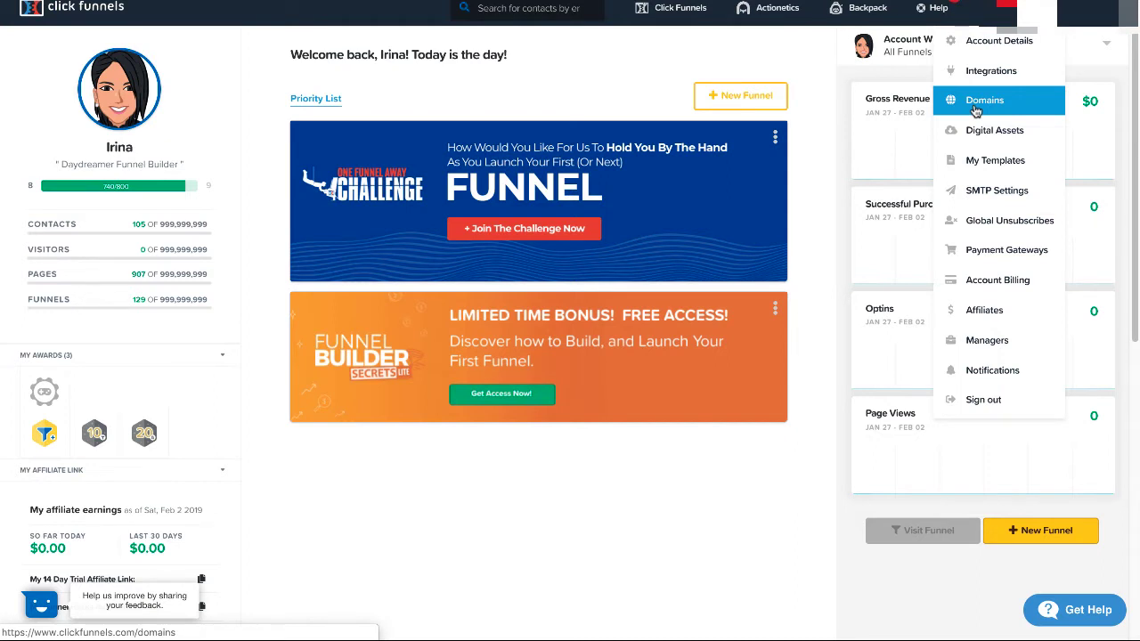
mouse_move(658, 15)
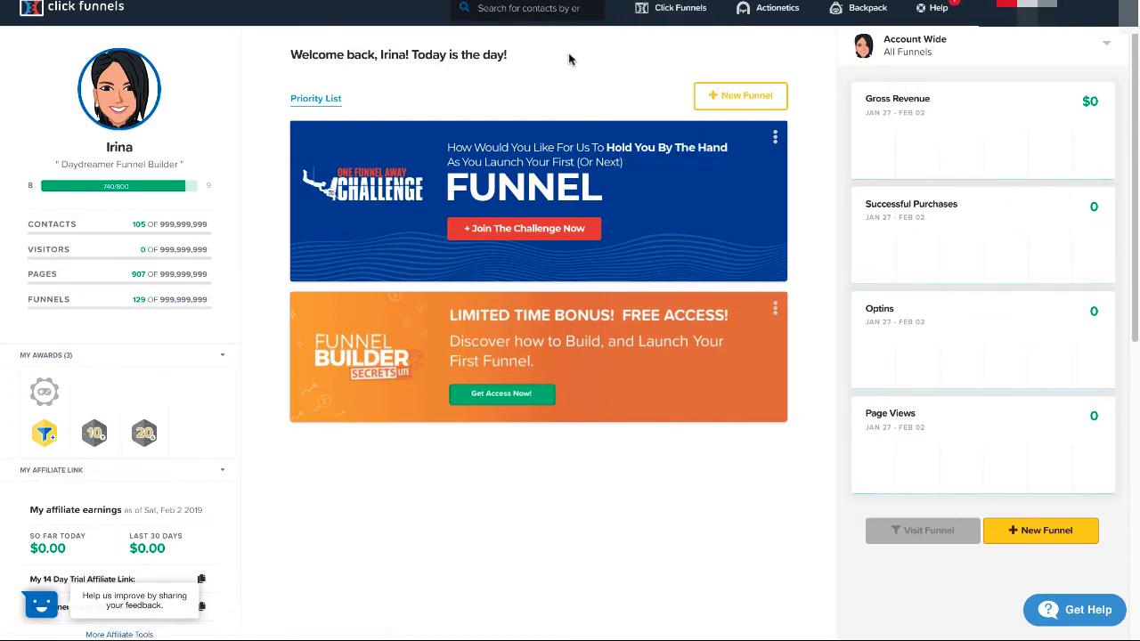
Step: Start a new funnel and filter the funnel types by Author / Speaker / Coach / Consultant, Generate Leads and I Want Their Contact Info
left_click(716, 104)
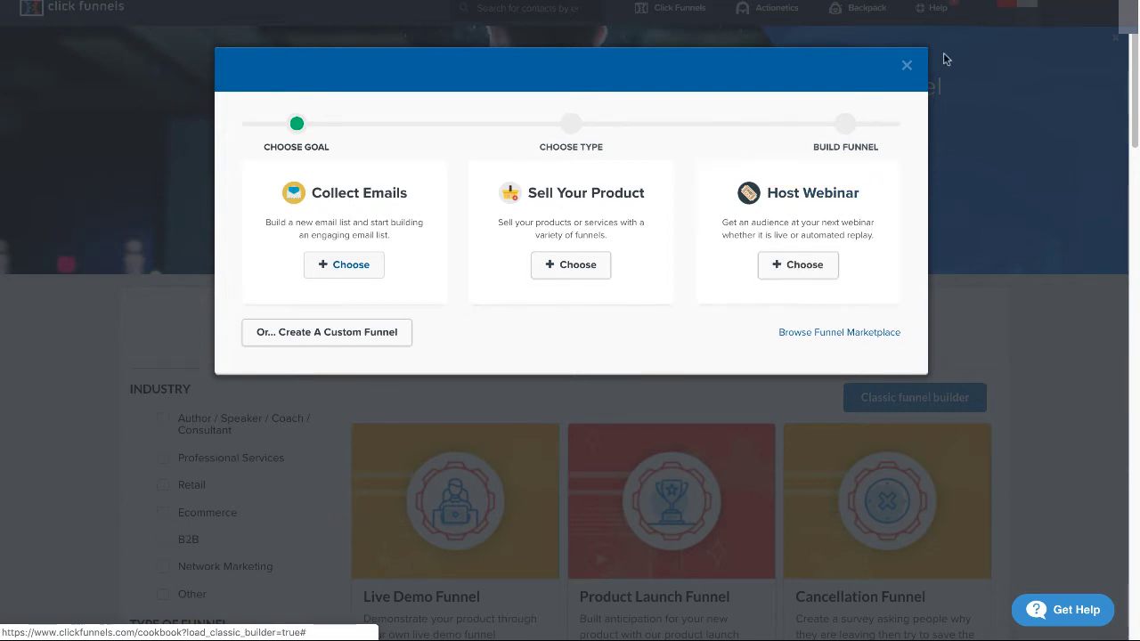
left_click(907, 66)
scroll(326, 178, "down", 3)
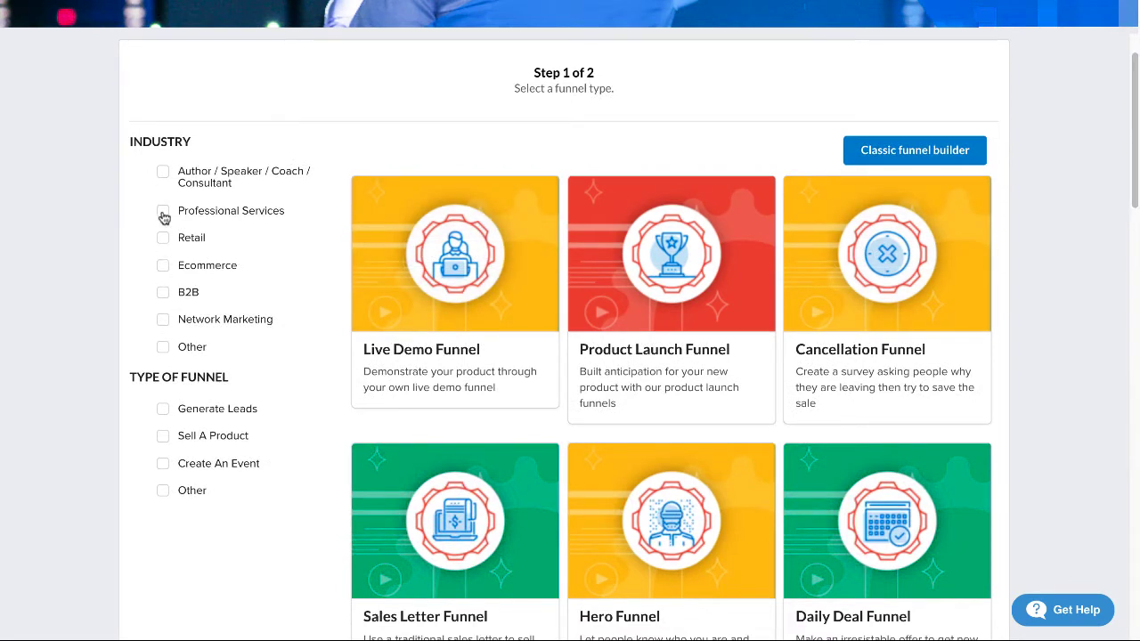
left_click(163, 174)
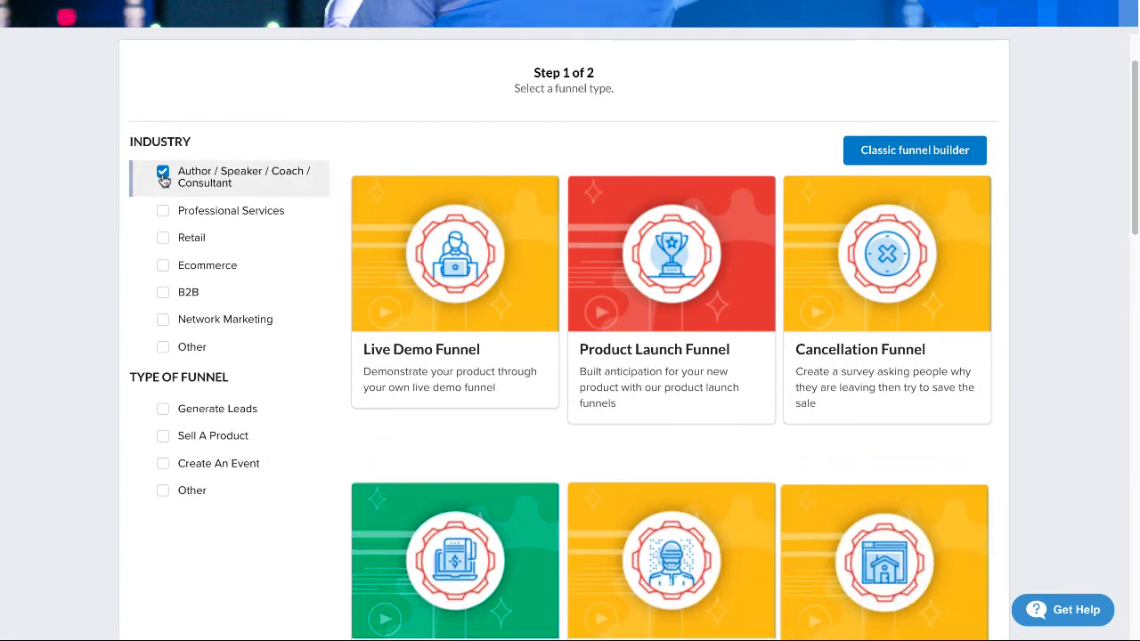
left_click(163, 409)
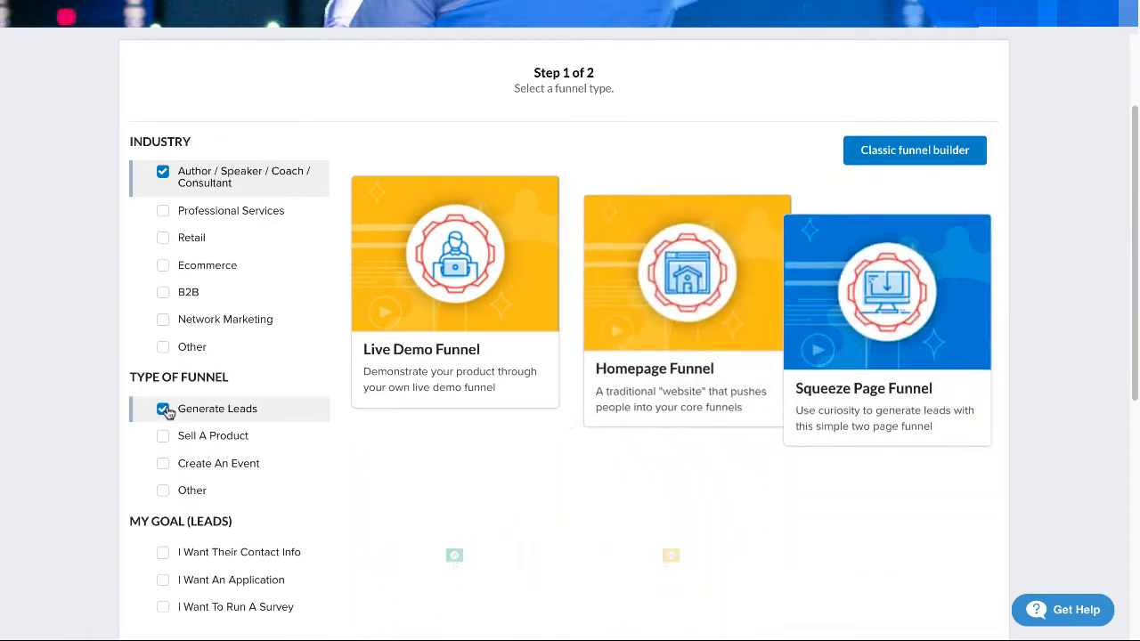
left_click(163, 554)
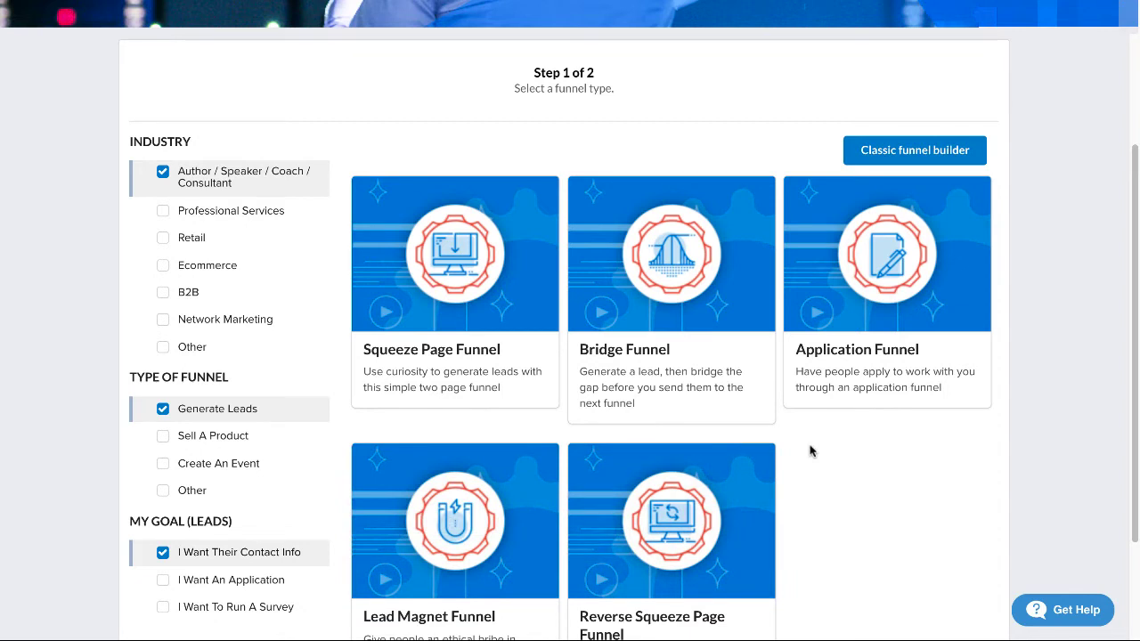
Step: Build a Collect Emails optin funnel with the classic funnel builder, named "Demo Actionetics" with the group tag Demo
left_click(906, 154)
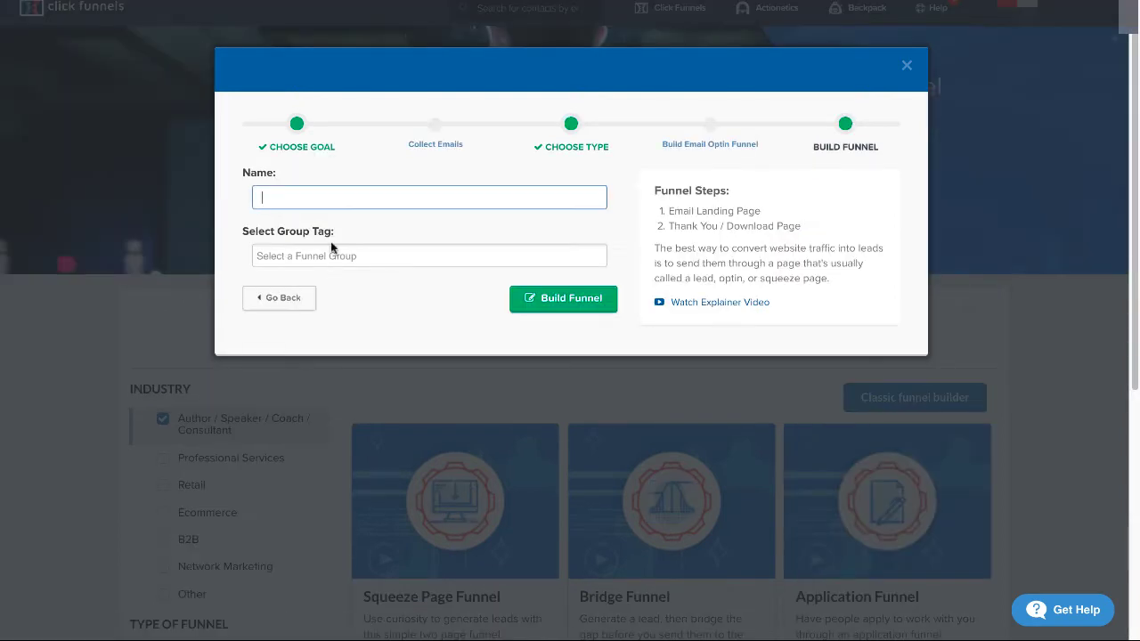
type("Demo Actionetics")
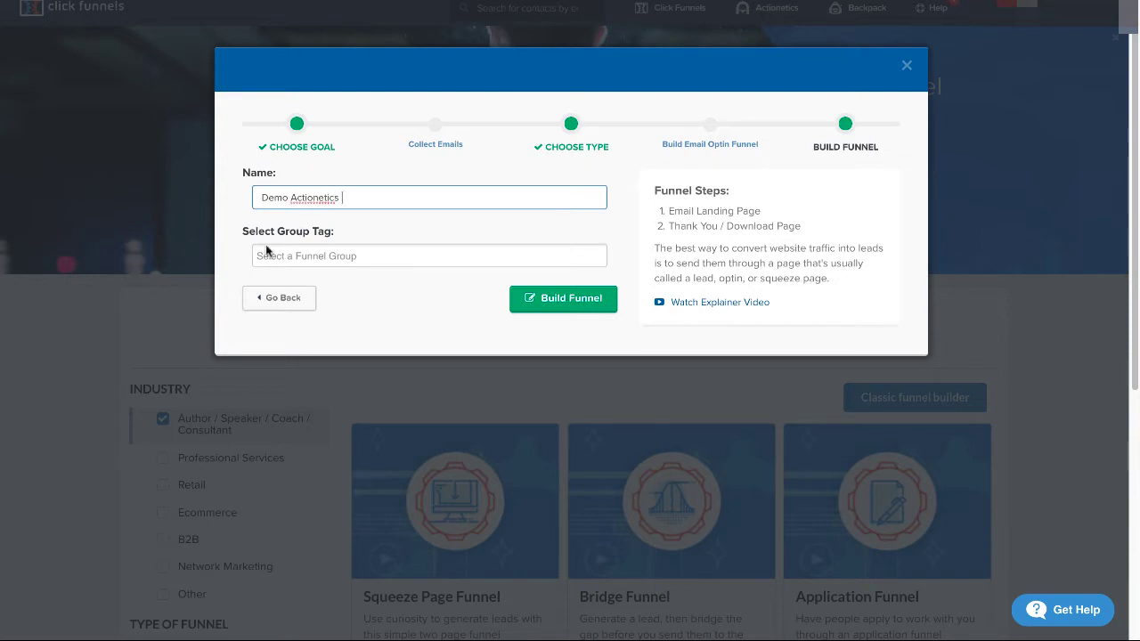
left_click(348, 256)
type("Demo")
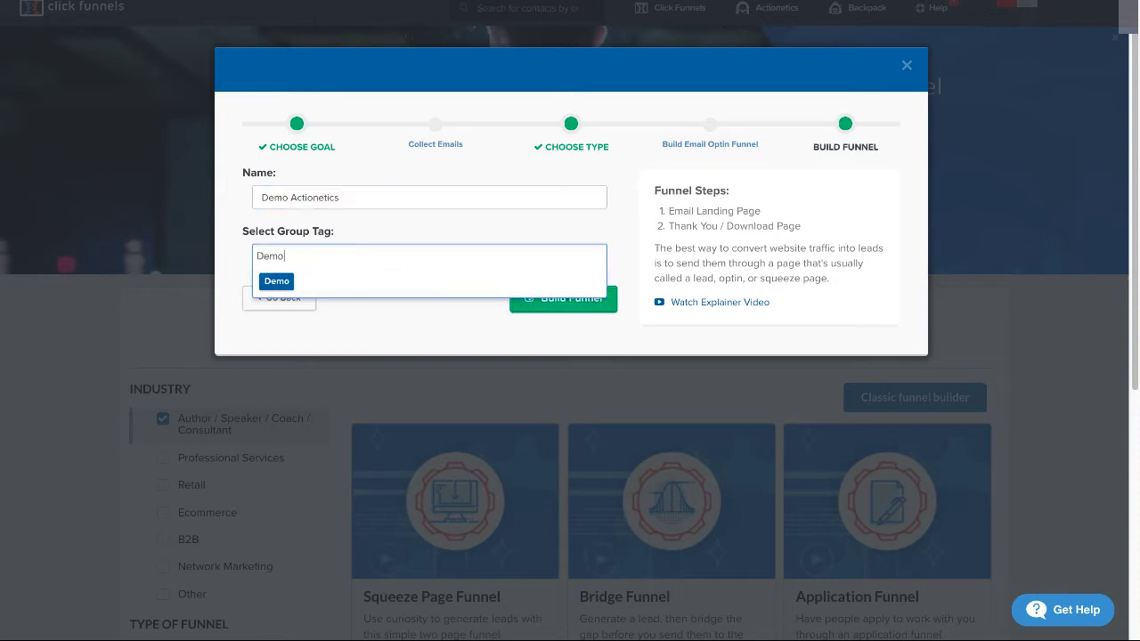
left_click(280, 285)
left_click(554, 300)
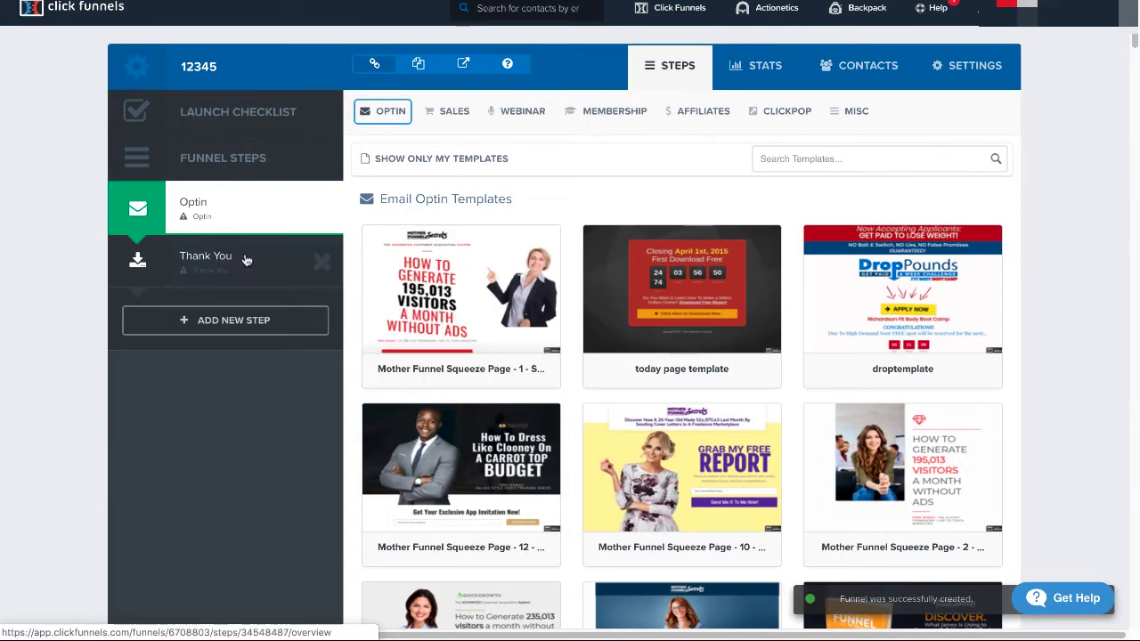
Step: Apply the "Just Opt-In" template, Mother Funnel Squeeze Page - 14, to the funnel's Optin step
left_click(389, 116)
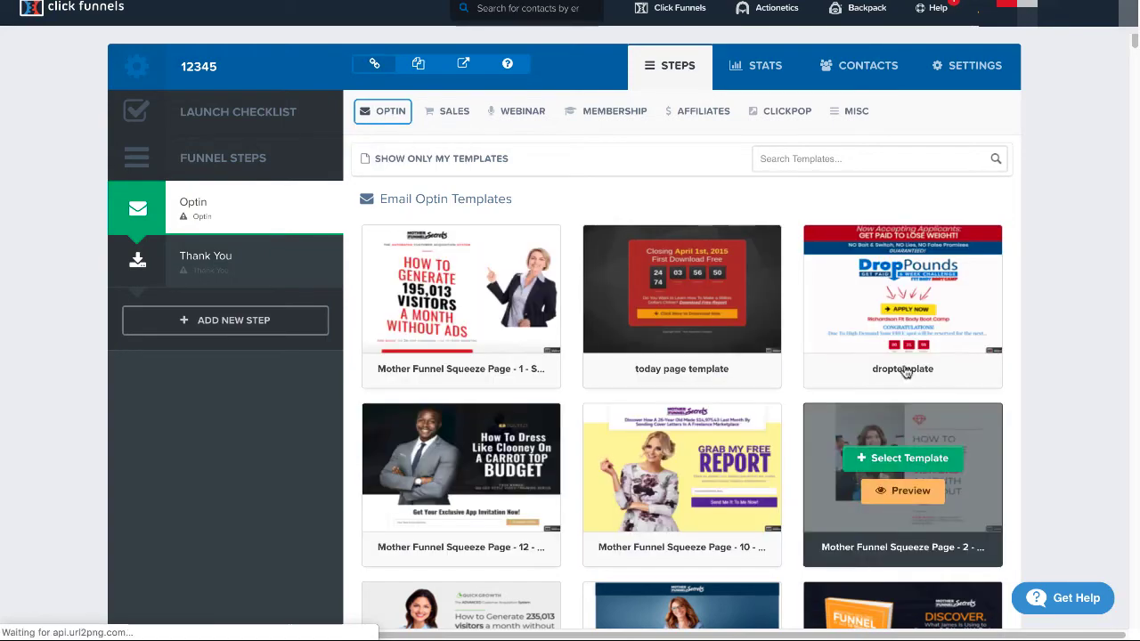
left_click_drag(1134, 35, 1136, 185)
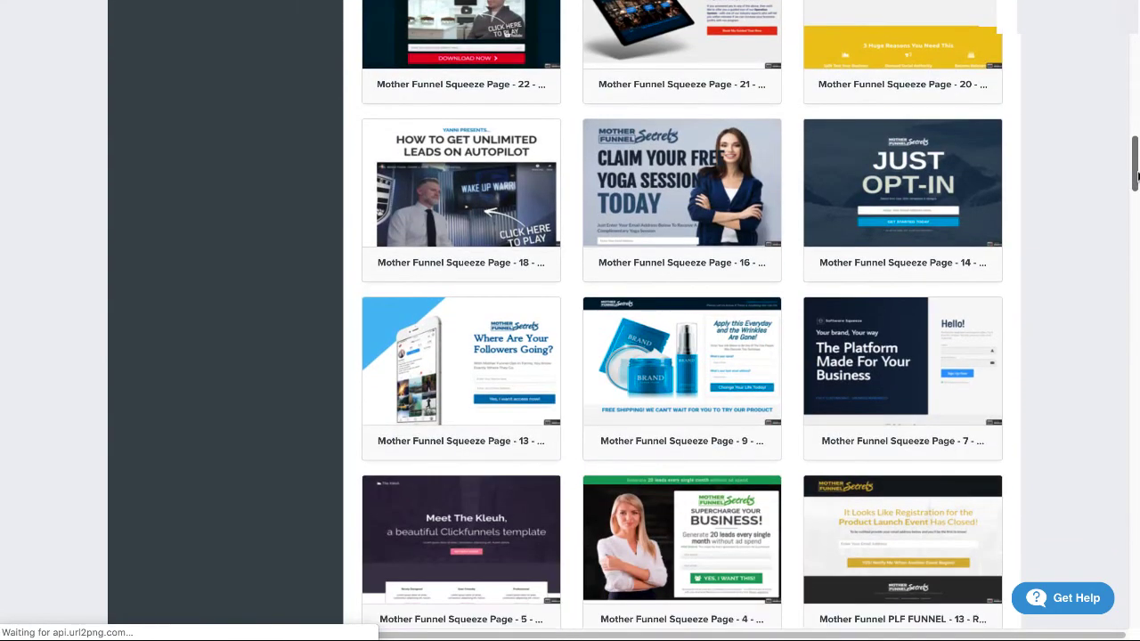
left_click(903, 175)
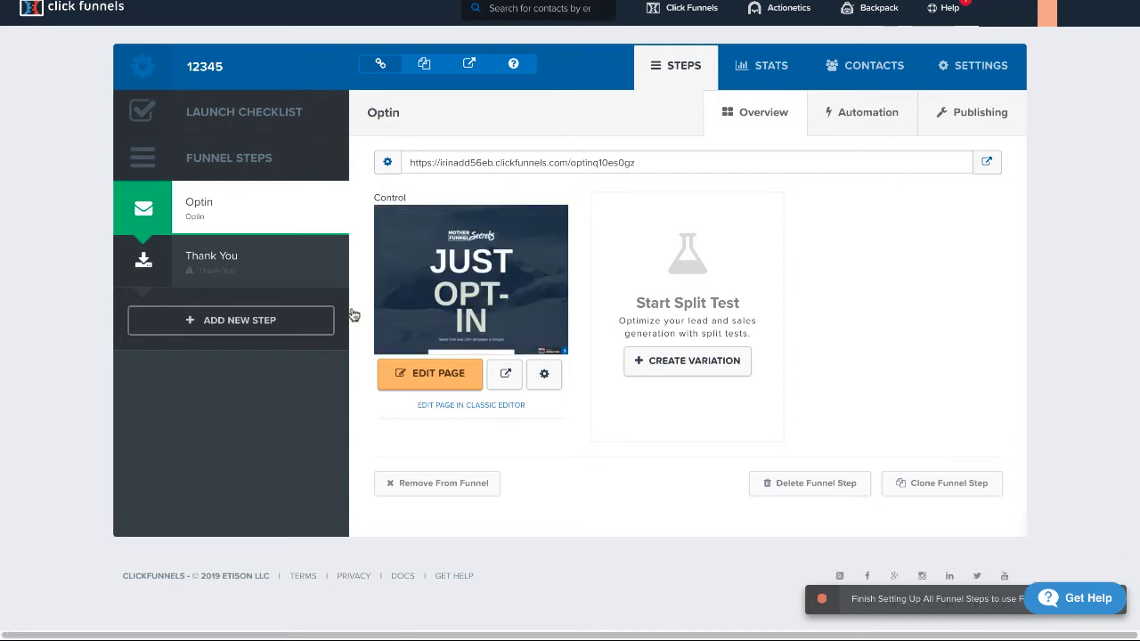
Step: Apply the Mother Funnel Vintage Squeeze - 4 template to the Thank You step, and return to the Optin step
left_click(214, 270)
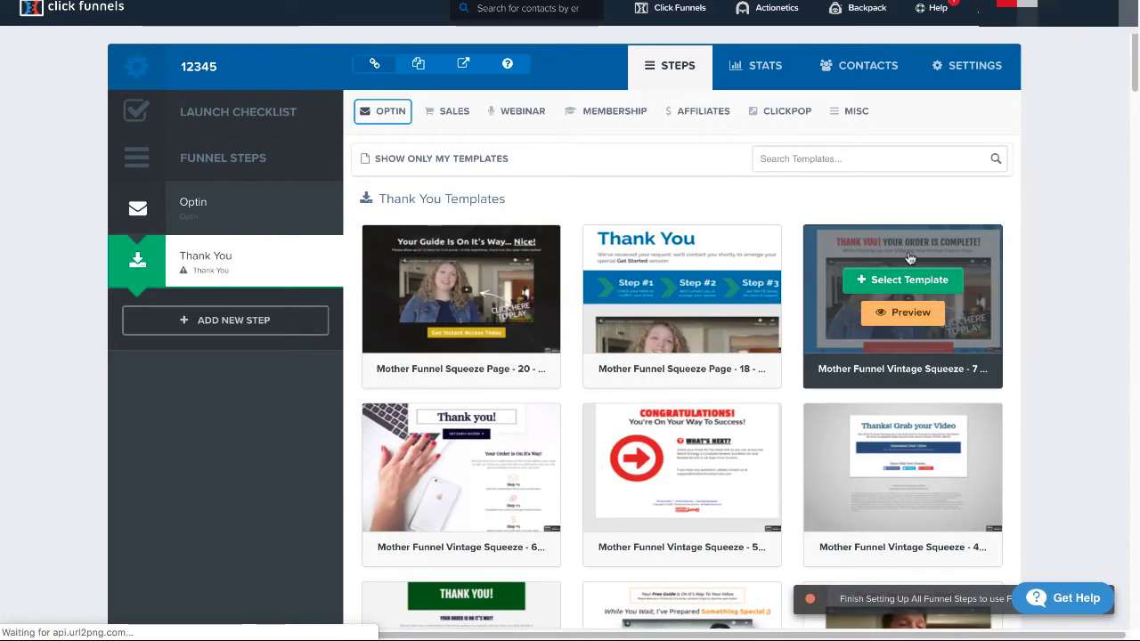
left_click(894, 458)
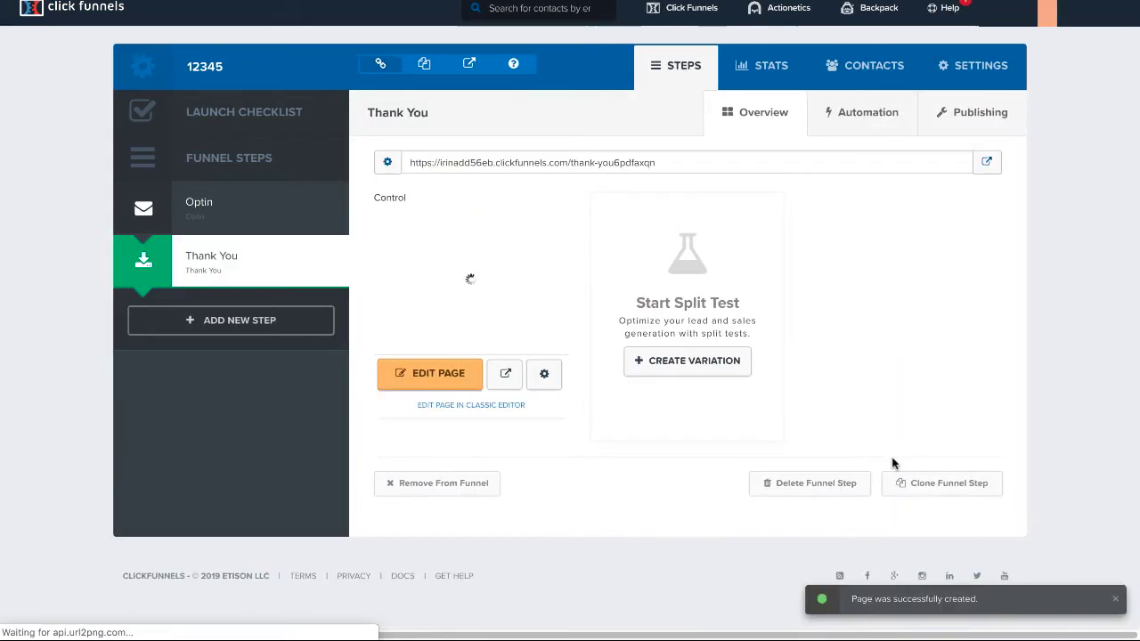
left_click(249, 195)
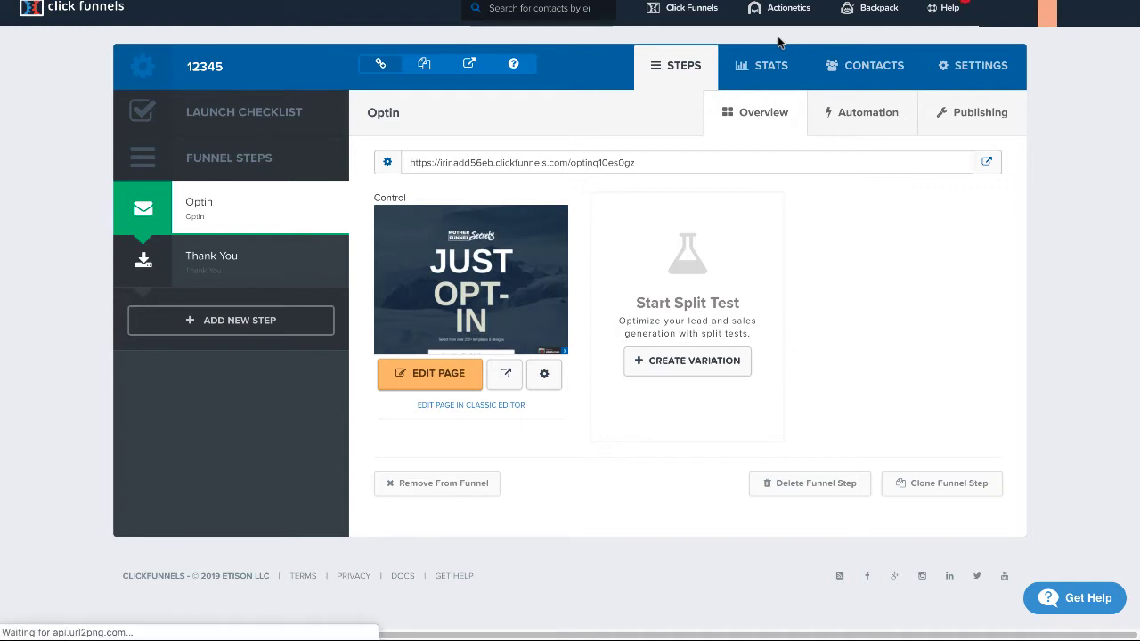
Step: Create a new Actionetics email list named "12345 list" with the group tag "demo"
mouse_move(788, 20)
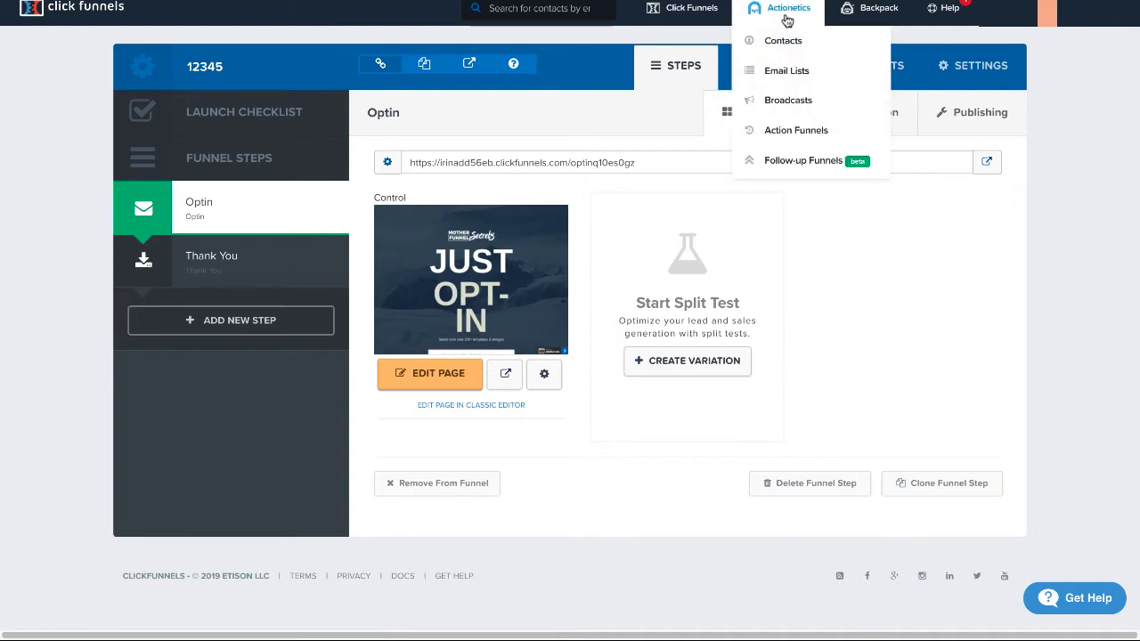
left_click(804, 70)
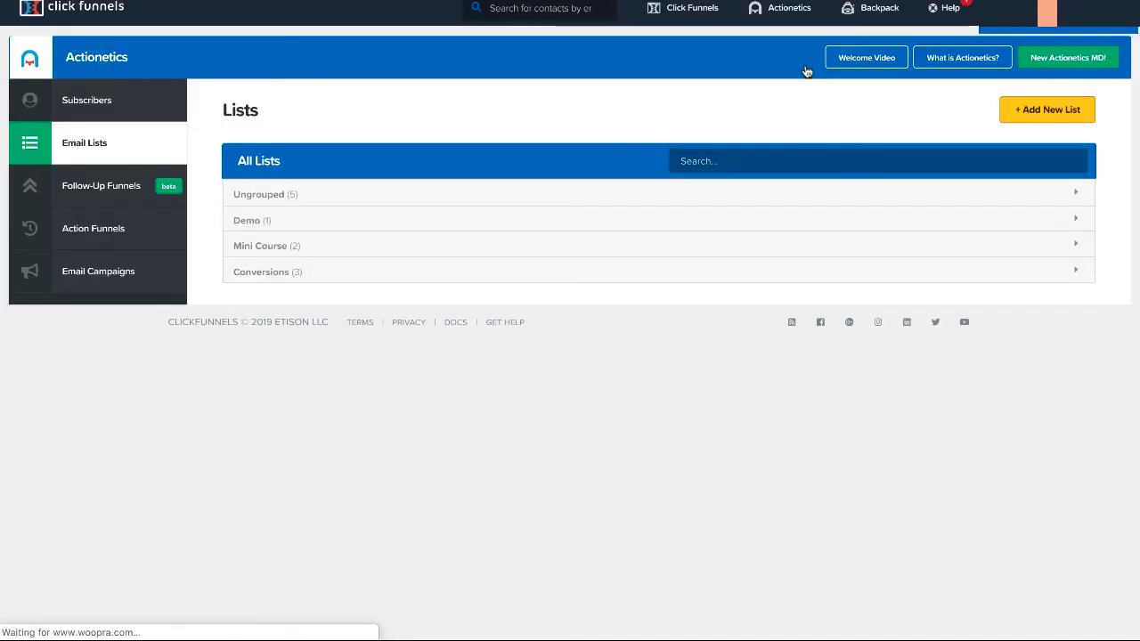
left_click(1035, 118)
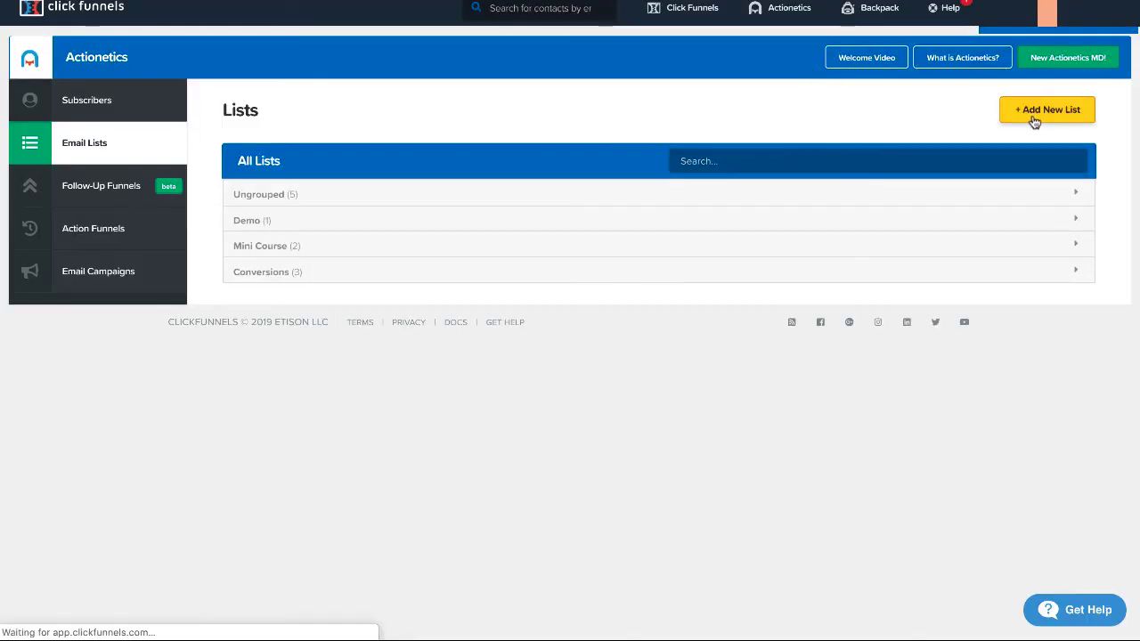
left_click(395, 187)
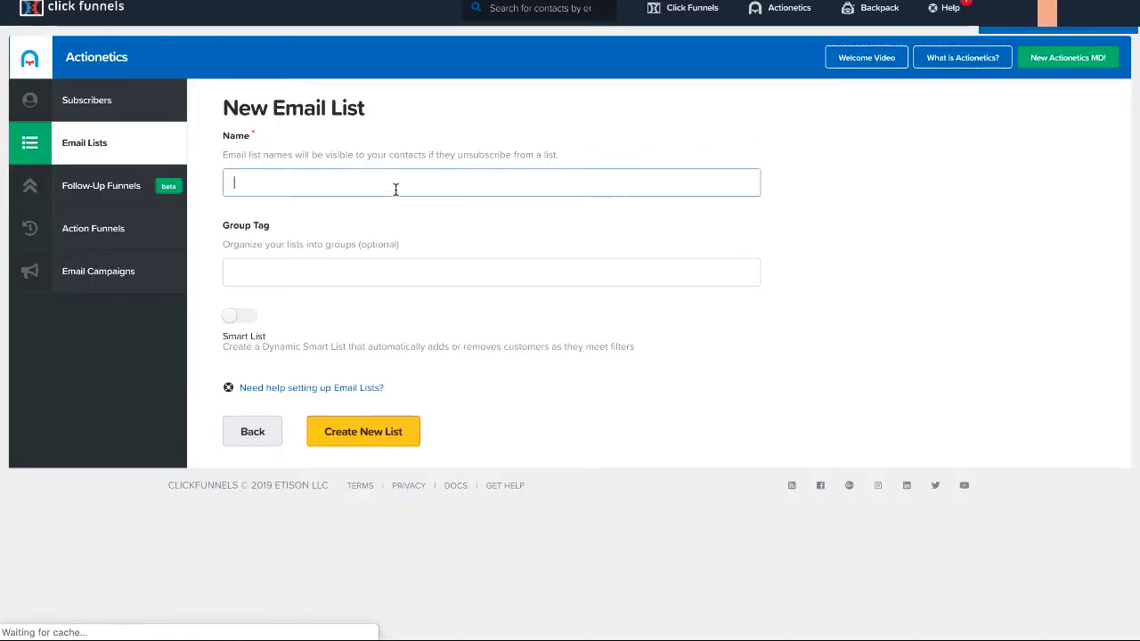
type("12345")
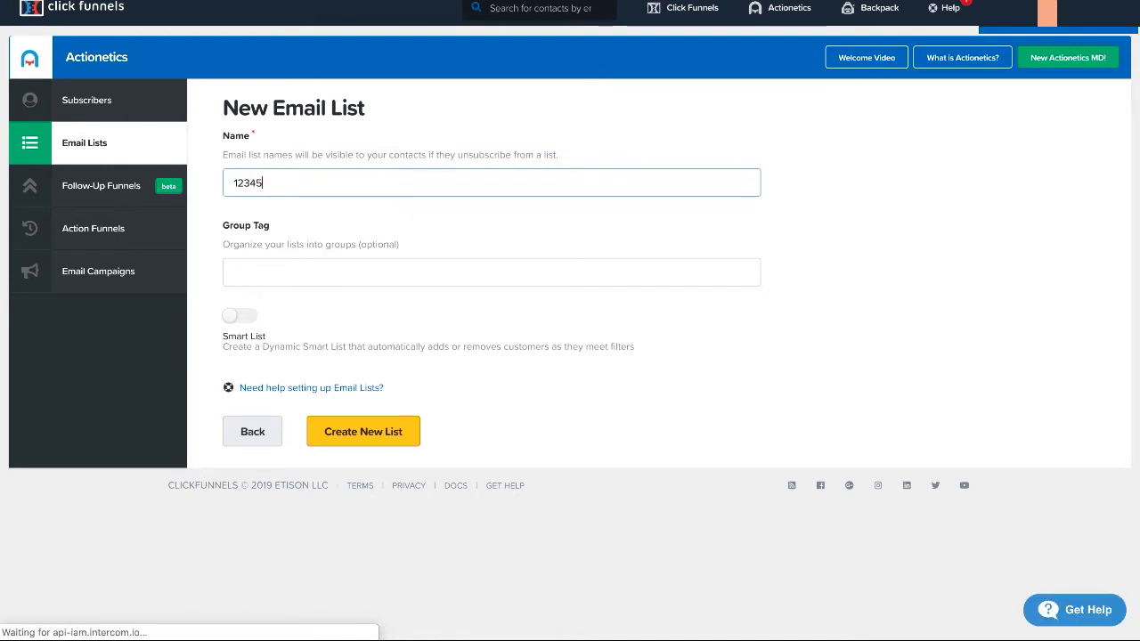
type(" list")
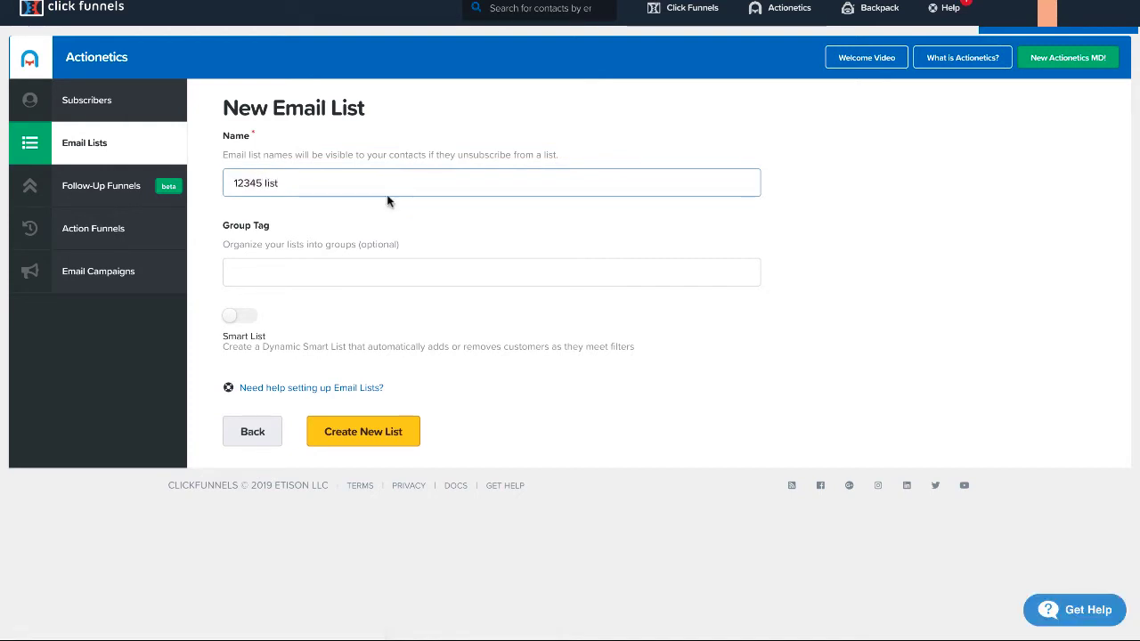
left_click(283, 277)
type("demo")
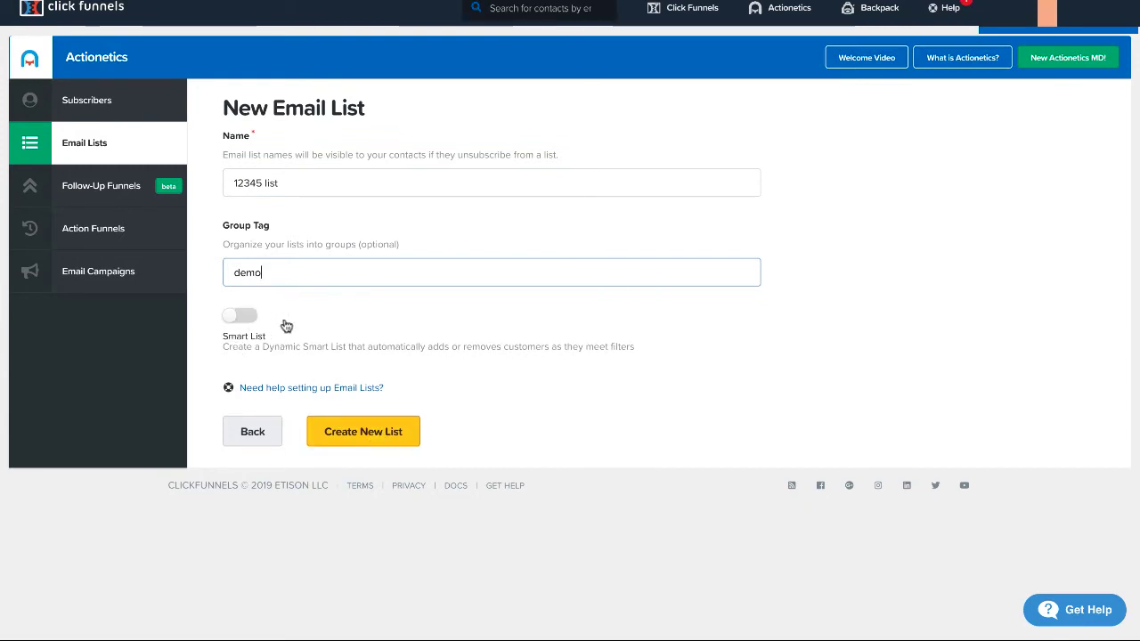
left_click(358, 441)
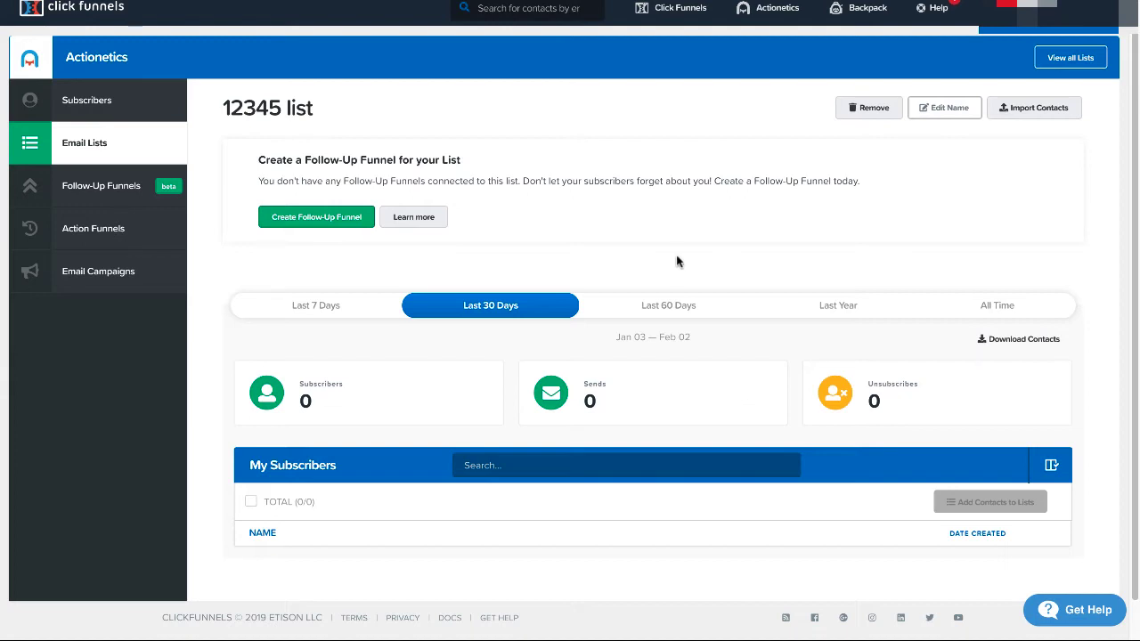
Step: Return to the 12345 funnel and open its Optin page in the page editor
mouse_move(674, 11)
left_click(656, 41)
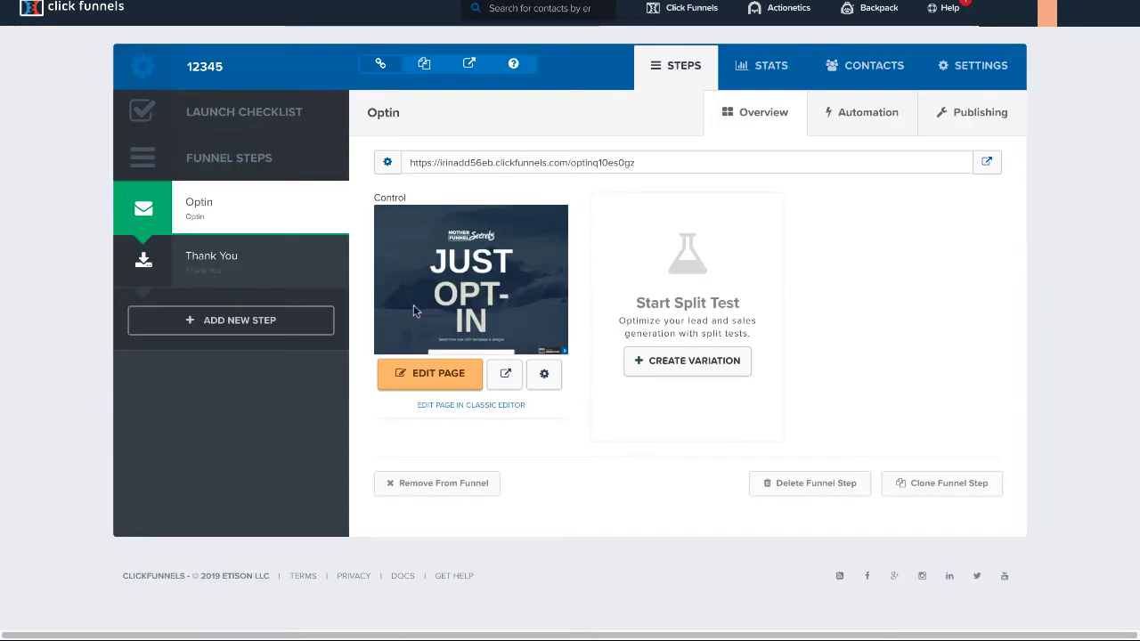
left_click(426, 384)
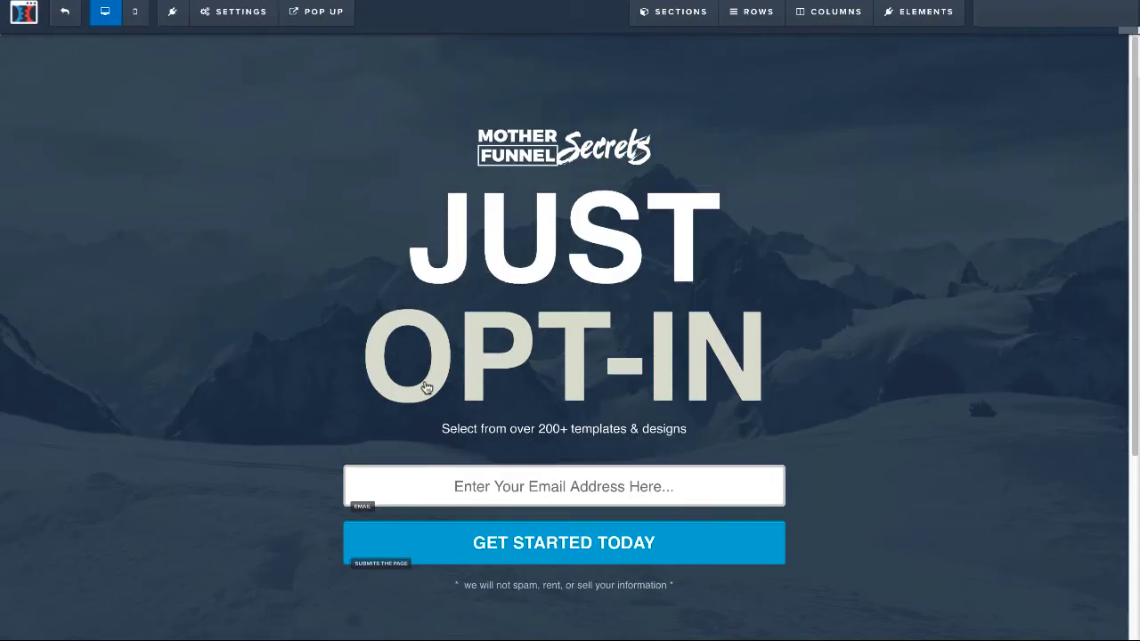
Step: Connect the optin page to the Actionetics integration with the Add To List action and "12345 list" as the list to add
mouse_move(233, 12)
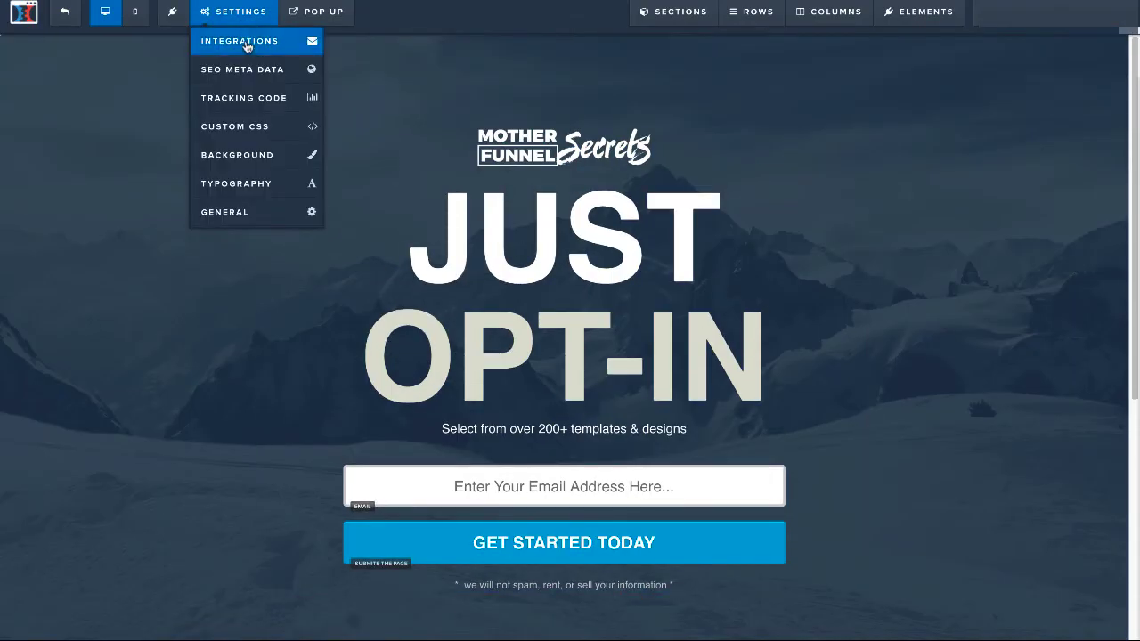
left_click(247, 41)
left_click(1057, 221)
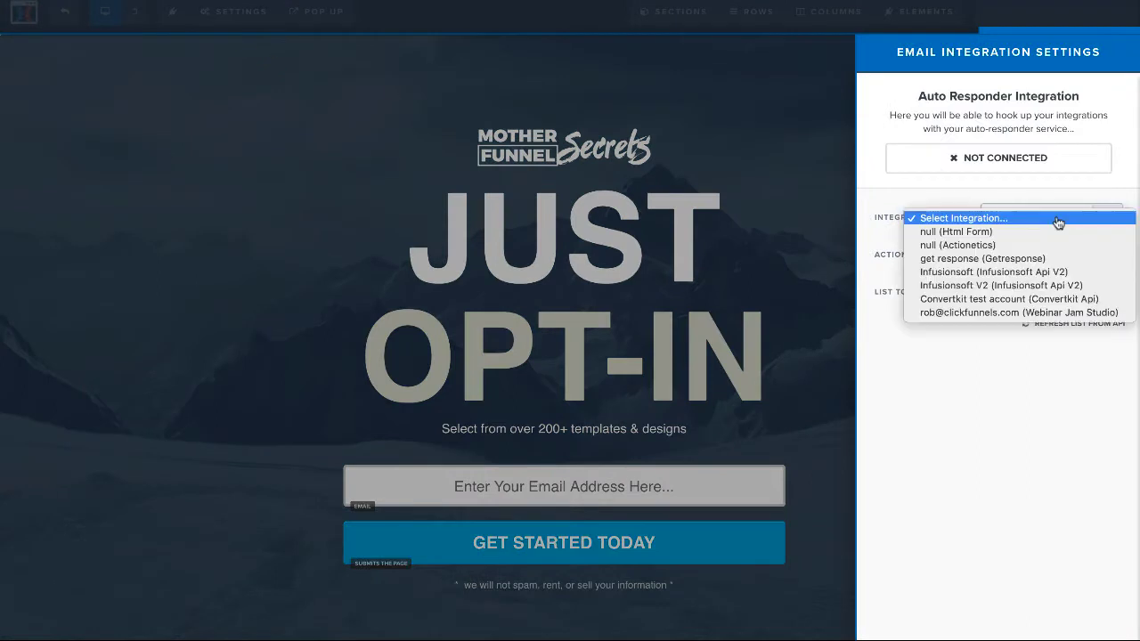
left_click(1025, 249)
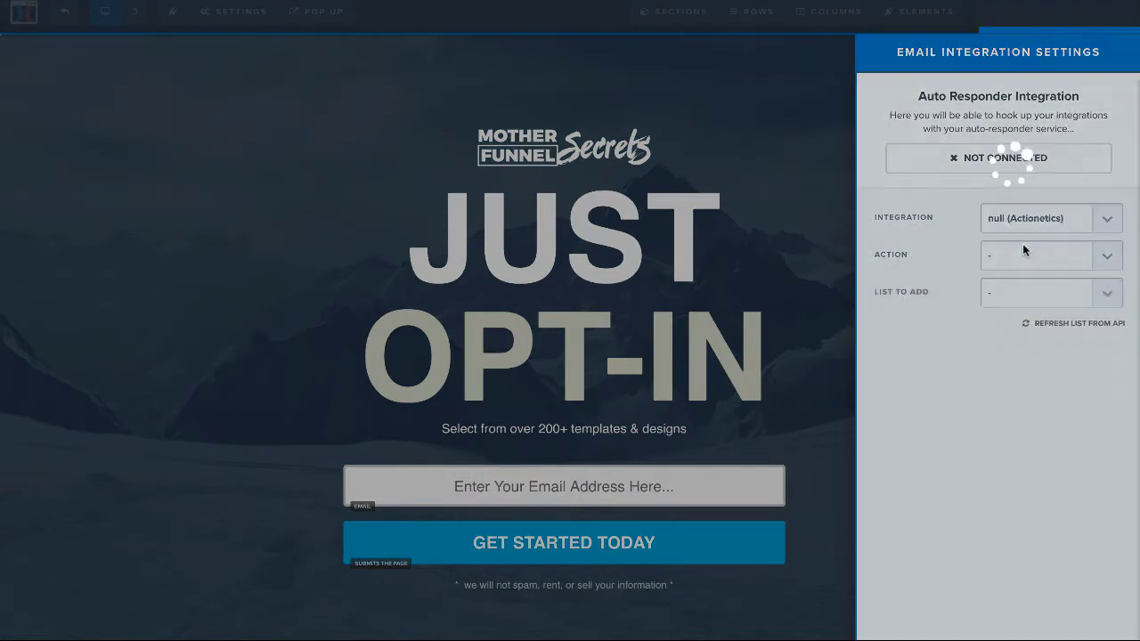
left_click(1027, 256)
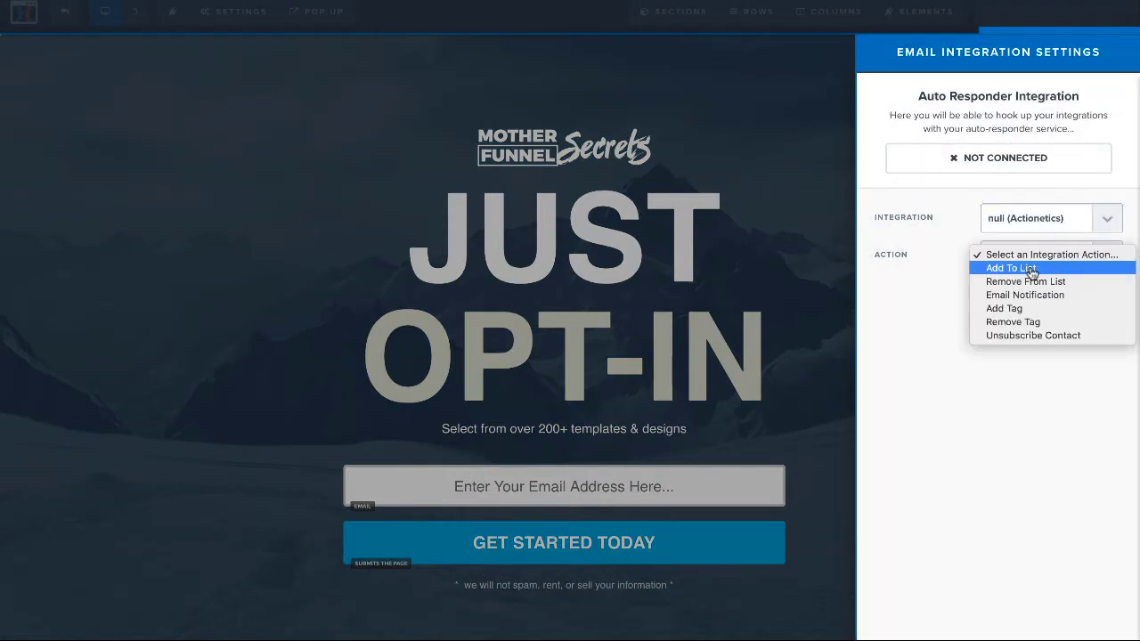
left_click(1016, 268)
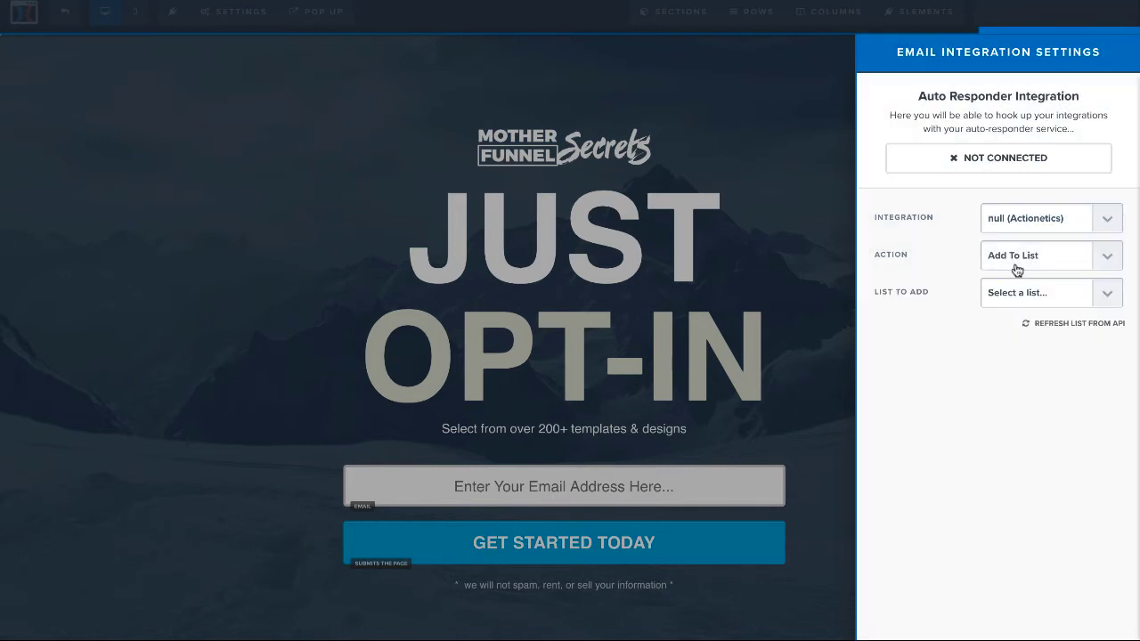
left_click(1024, 299)
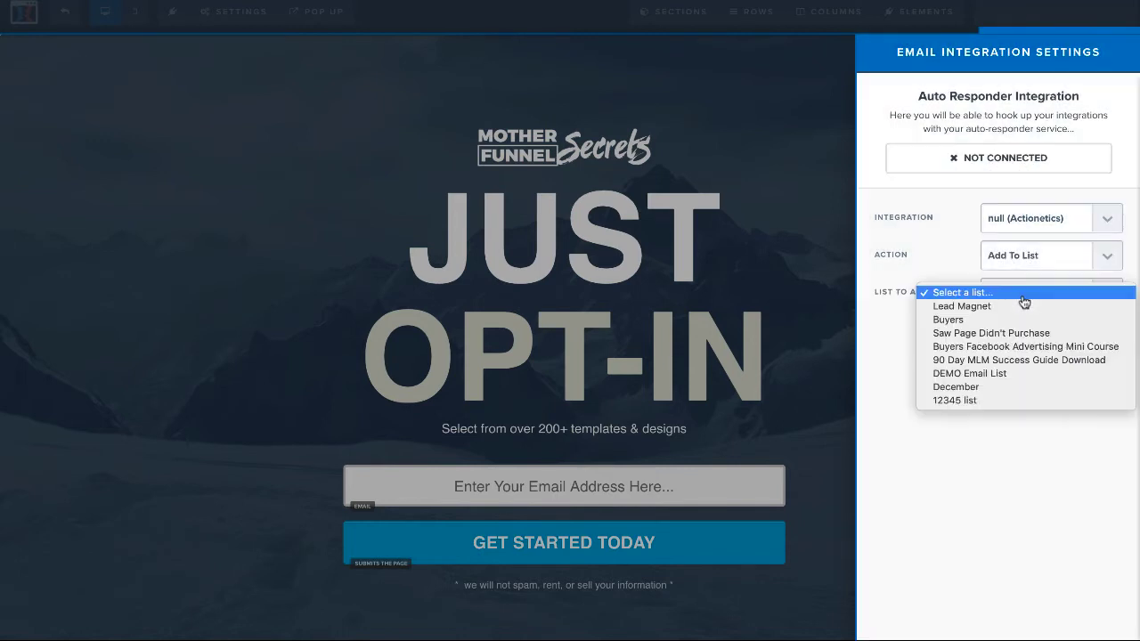
left_click(997, 402)
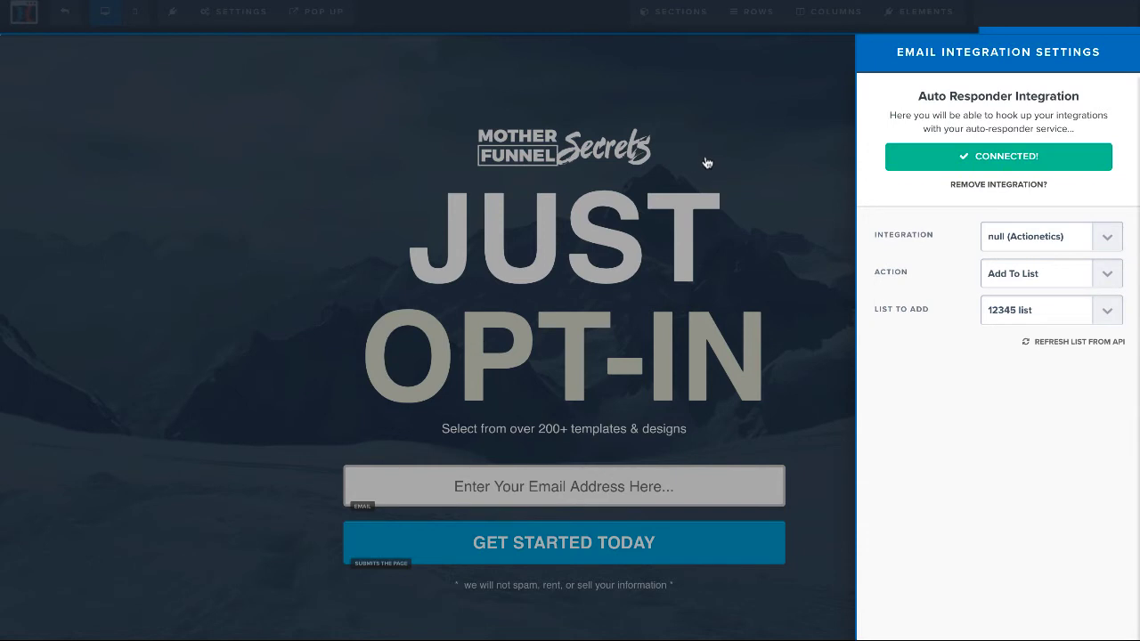
left_click(729, 230)
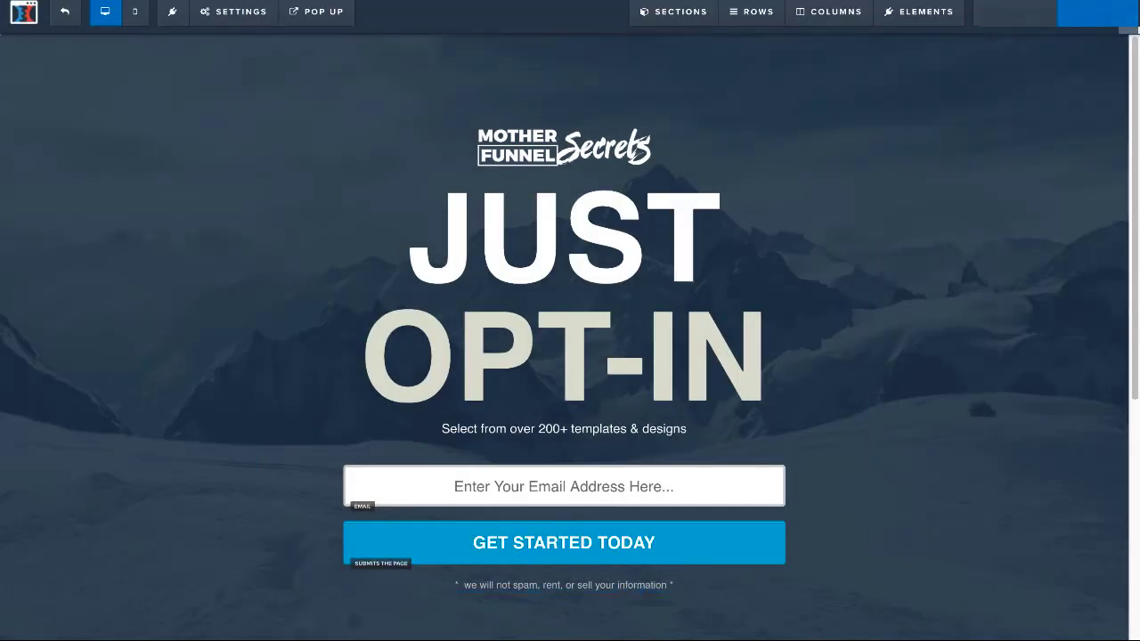
Step: Save the optin page, and submit a test email address through the form in its preview
left_click(1098, 13)
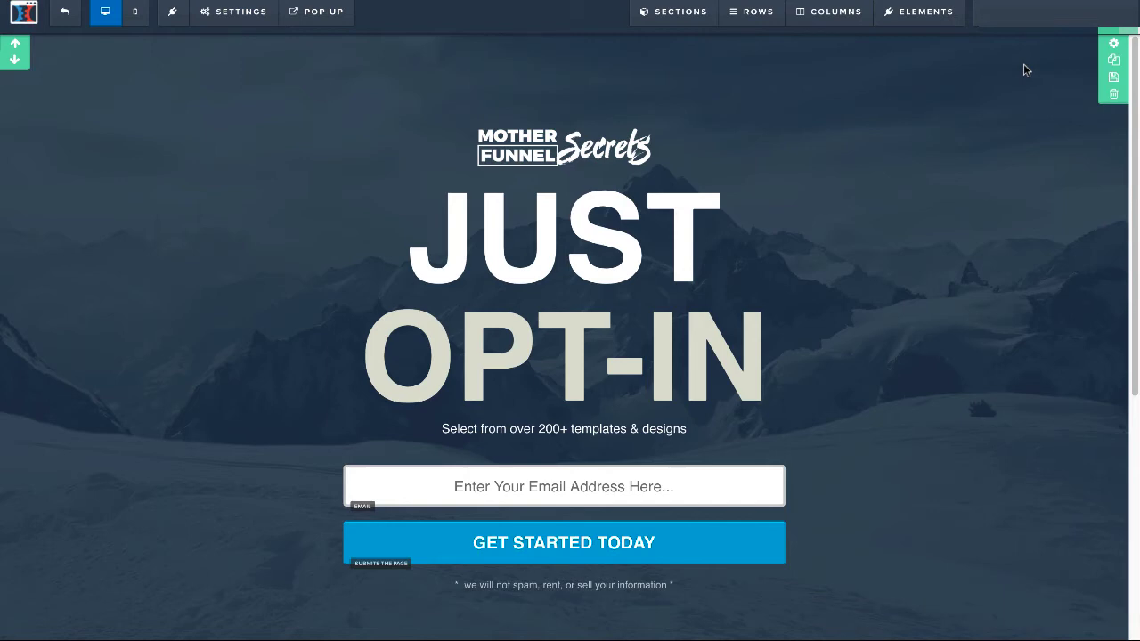
left_click(998, 11)
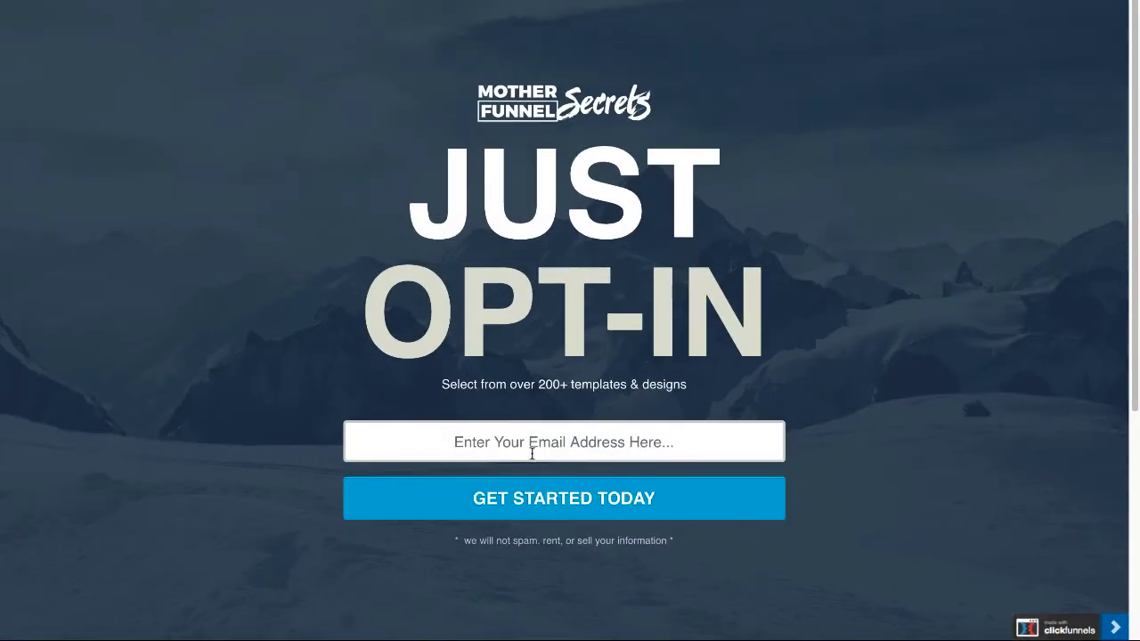
left_click(532, 452)
type("test")
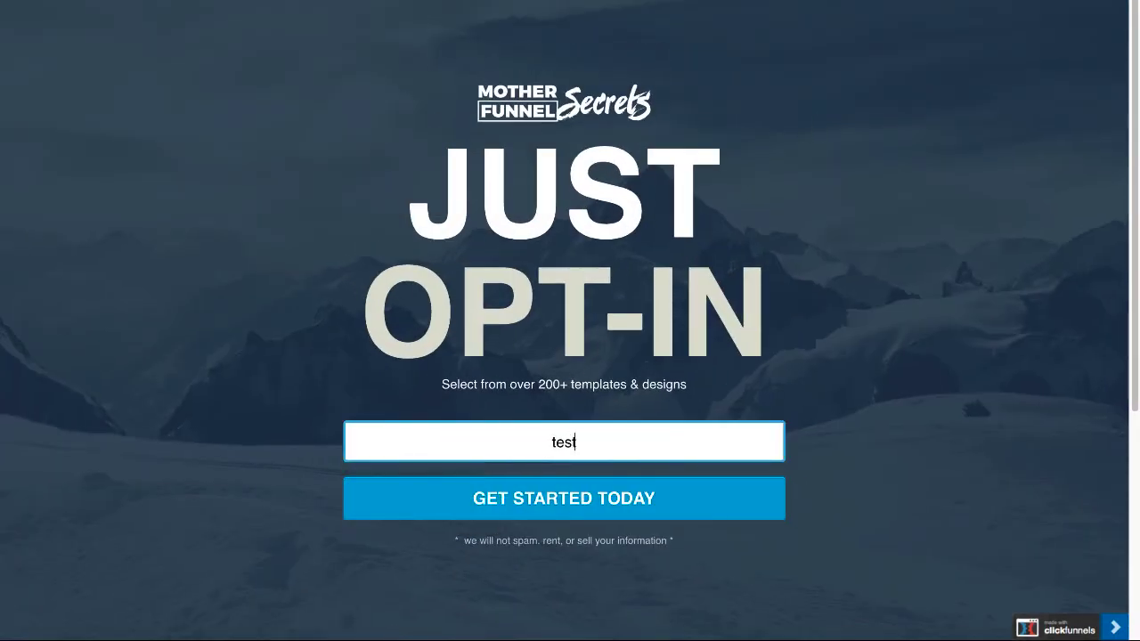
type("90000@testing.com")
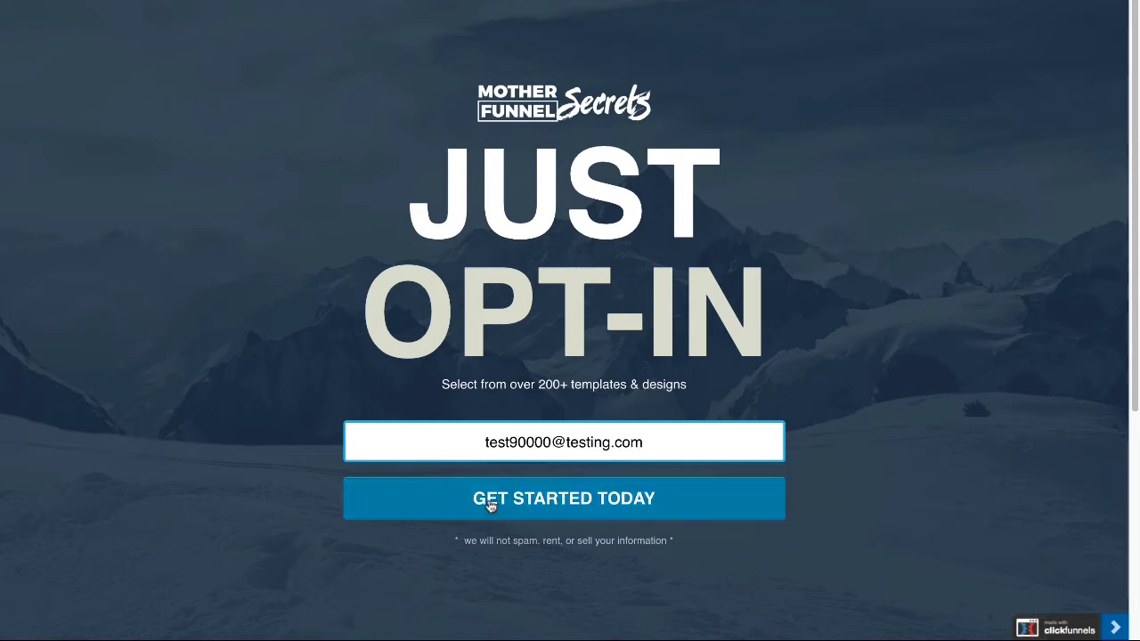
left_click(540, 502)
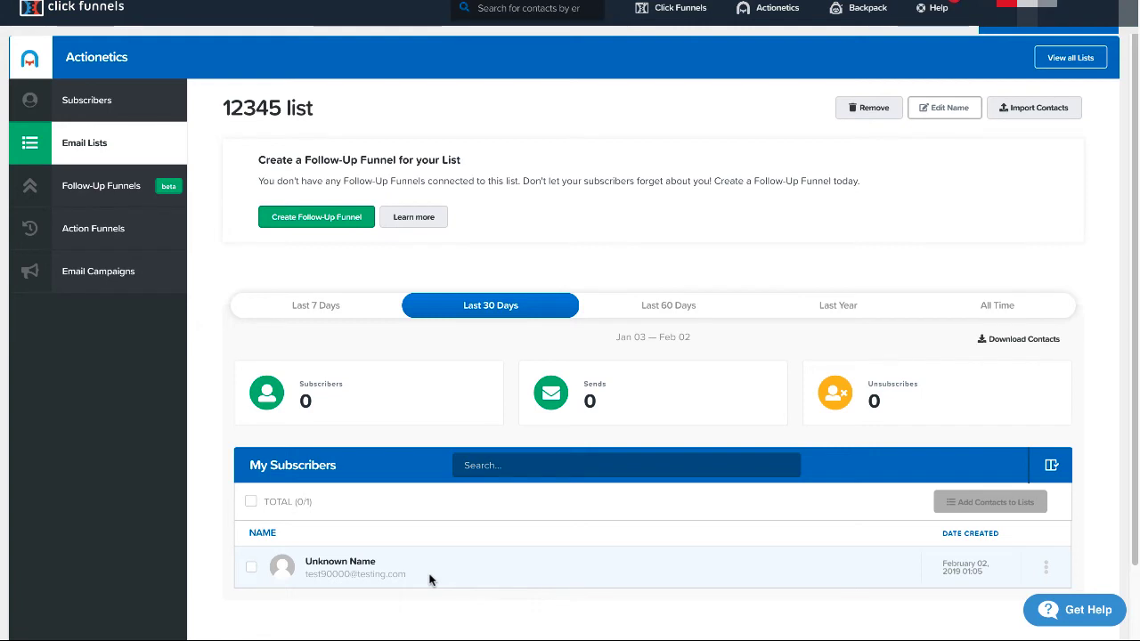
Step: Create a new follow-up funnel named "12345 follow up funnel" with the group tag "demo" and "12345 list" as the receiving list
mouse_move(774, 11)
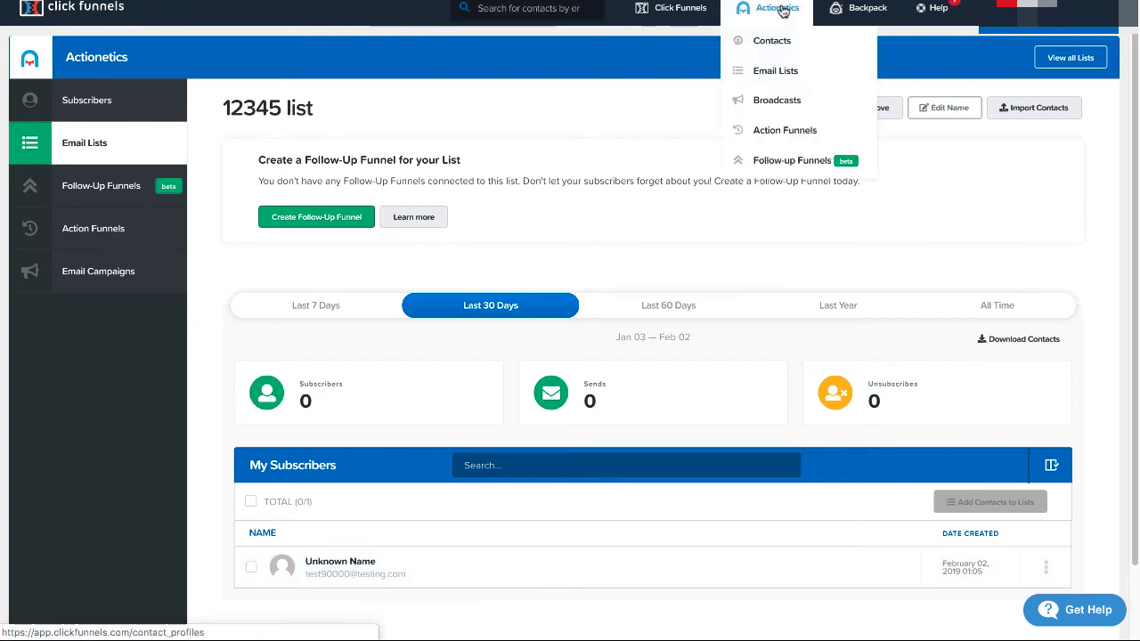
left_click(784, 168)
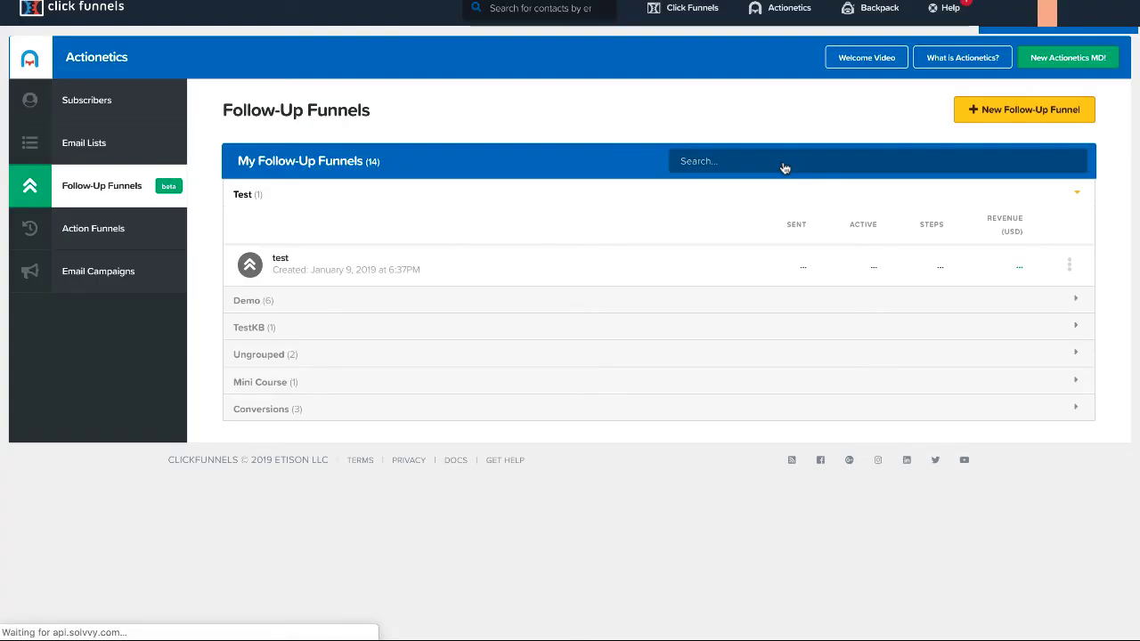
left_click(976, 121)
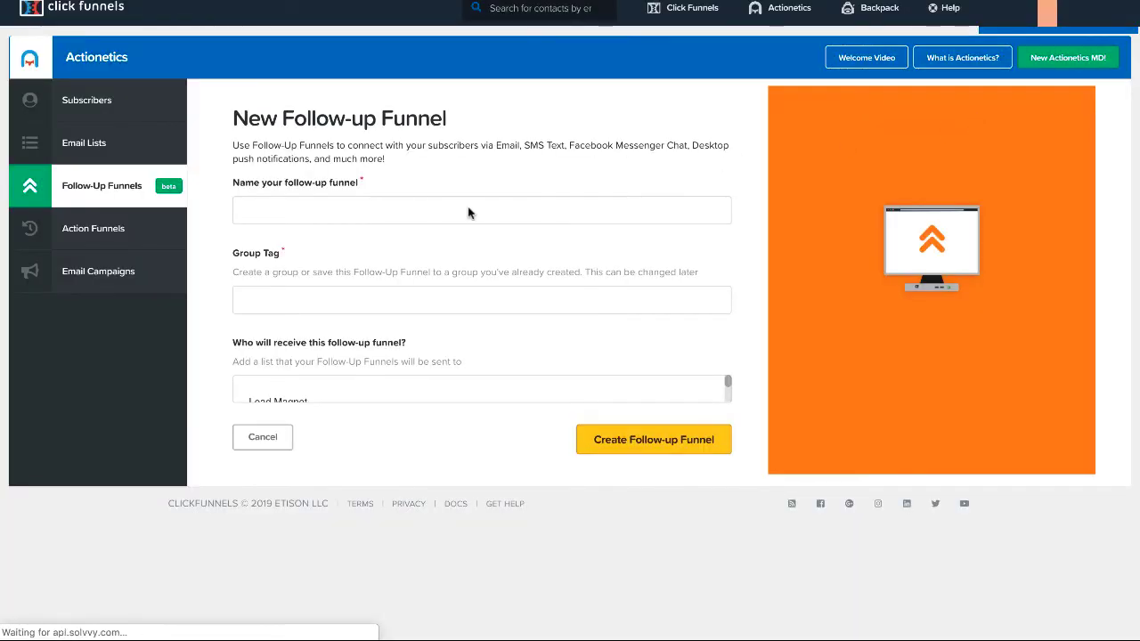
left_click(463, 209)
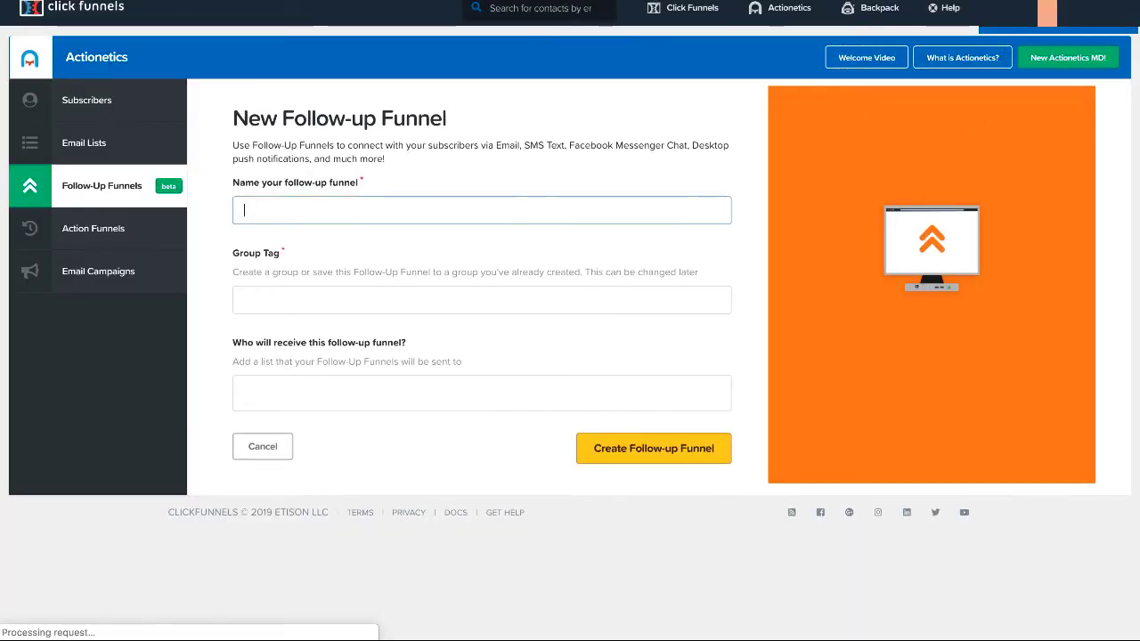
type("12345")
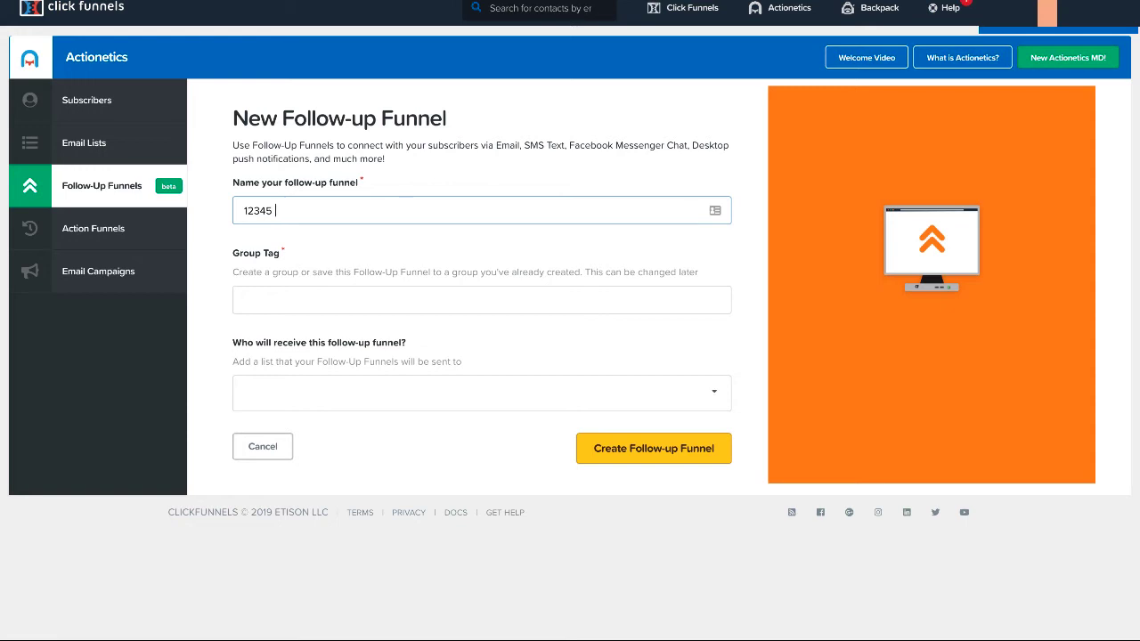
type(" follow up funnel")
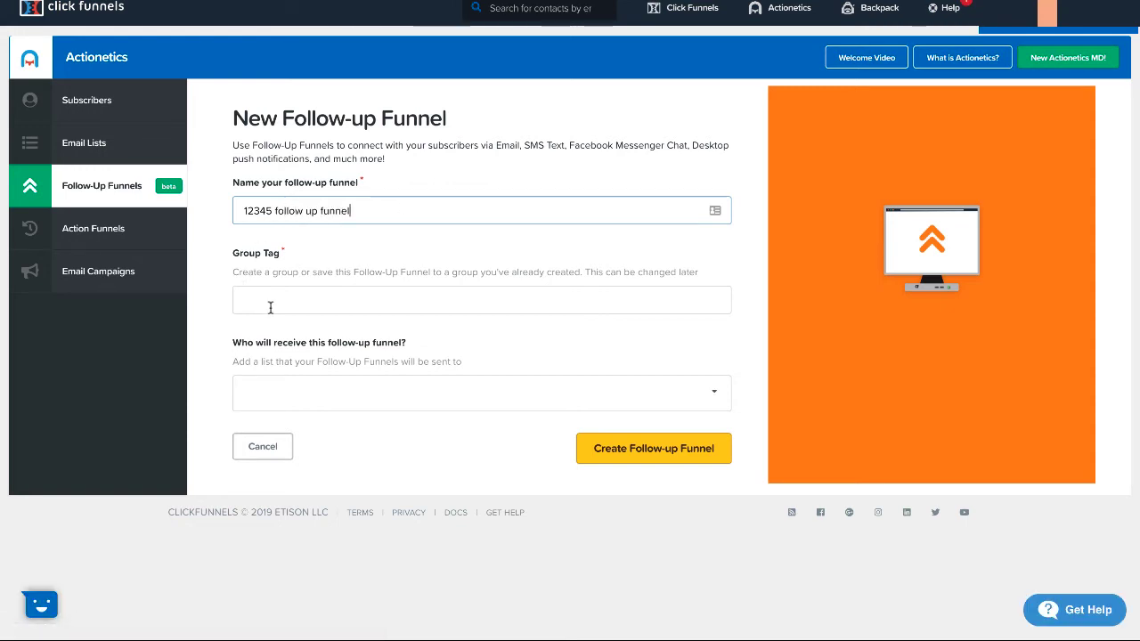
left_click(270, 307)
type("demo")
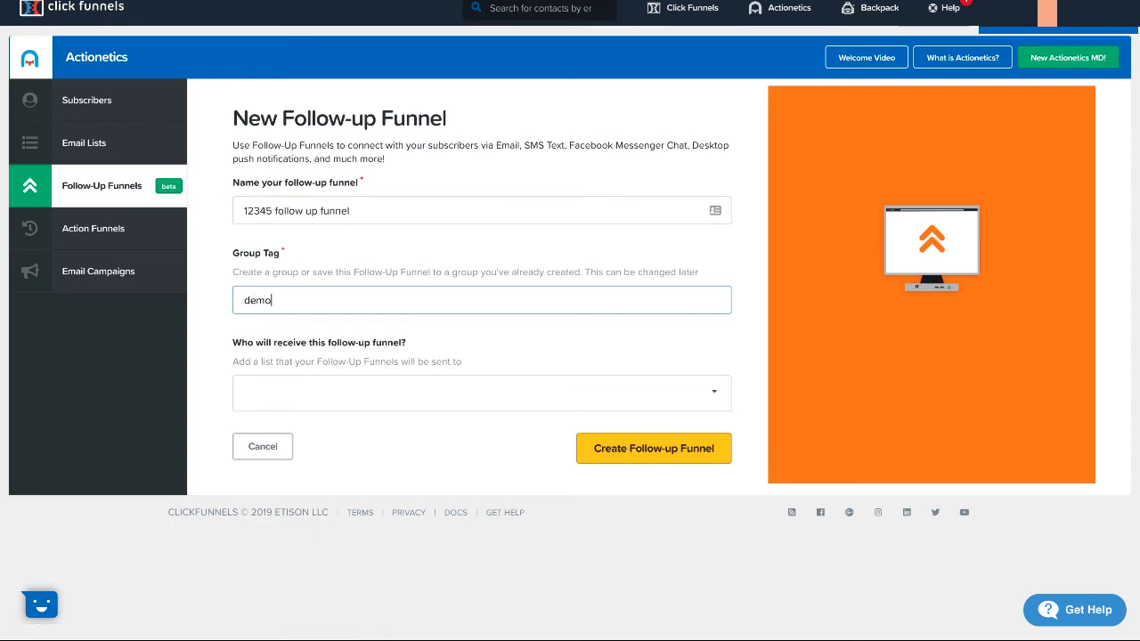
left_click(302, 386)
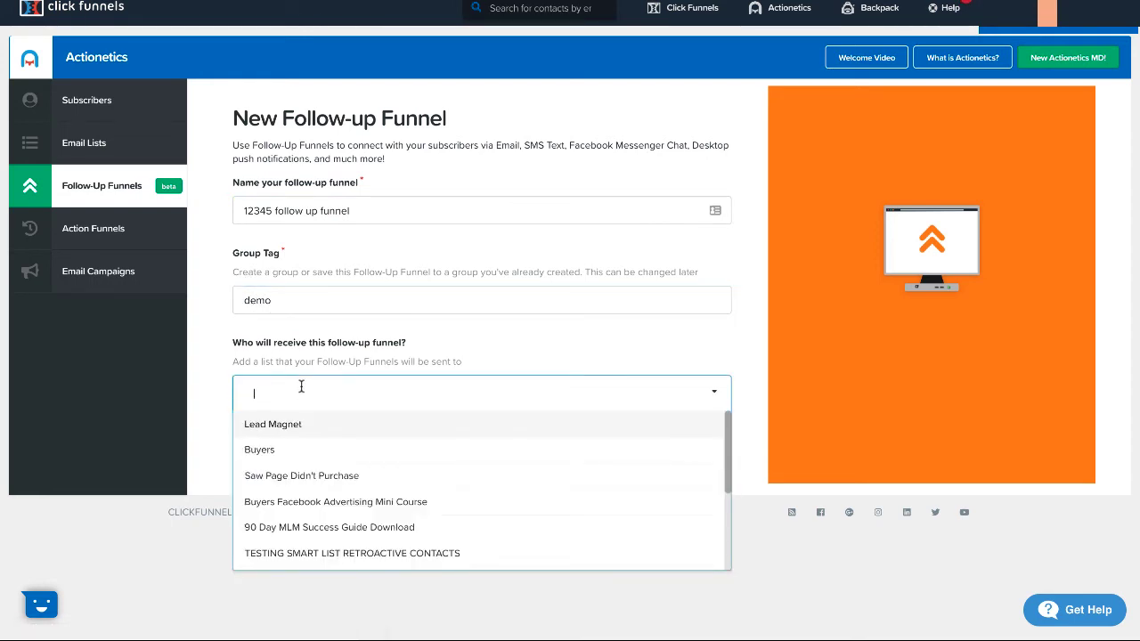
type("12345")
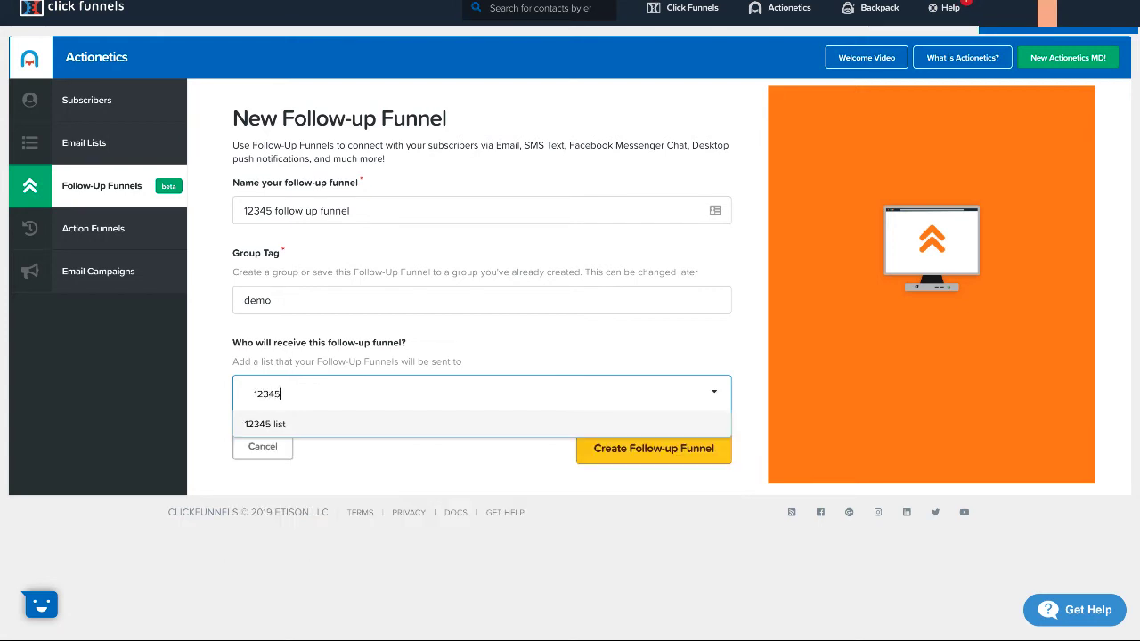
left_click(296, 424)
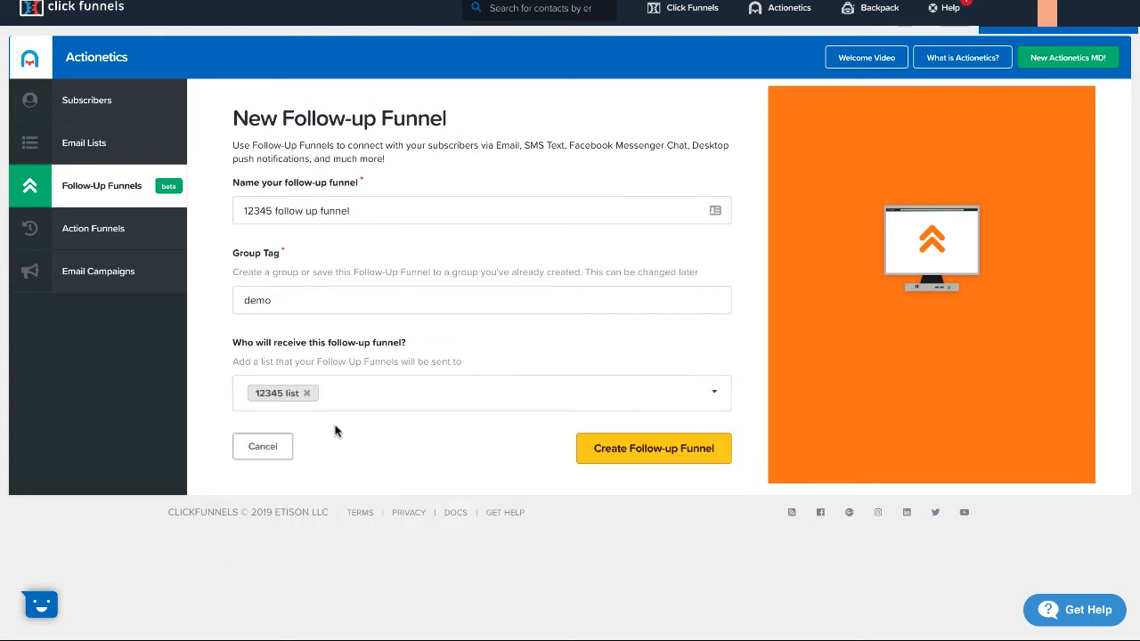
left_click(648, 453)
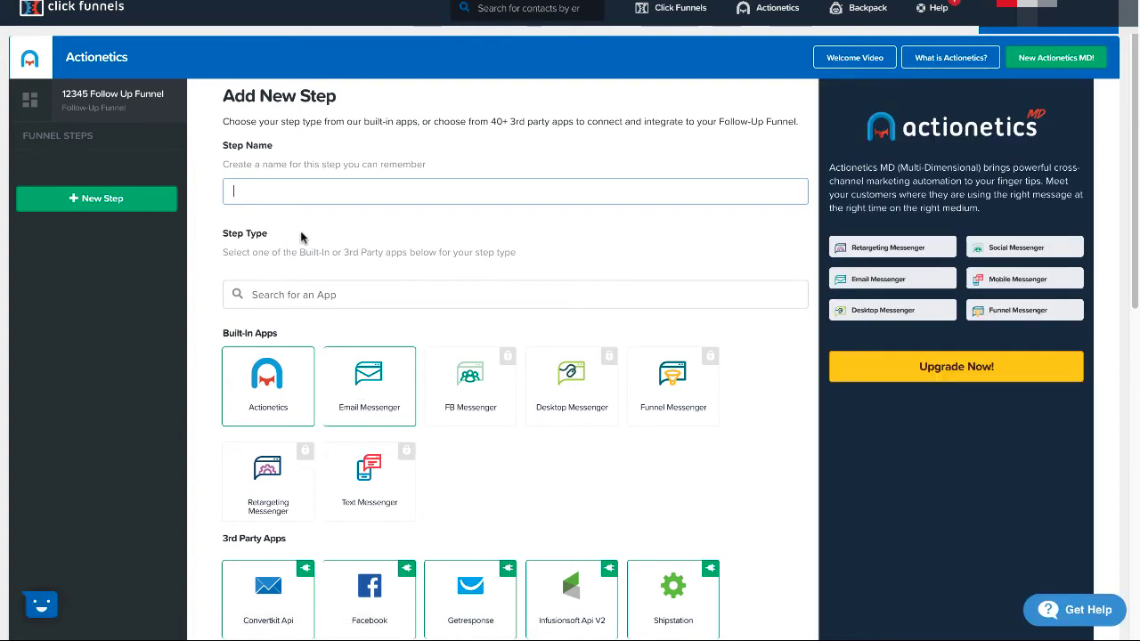
Step: Add an Email Messenger step named "Day 1 Email" and complete its general settings with the send-from integration and sender name
type("Day 1 Email")
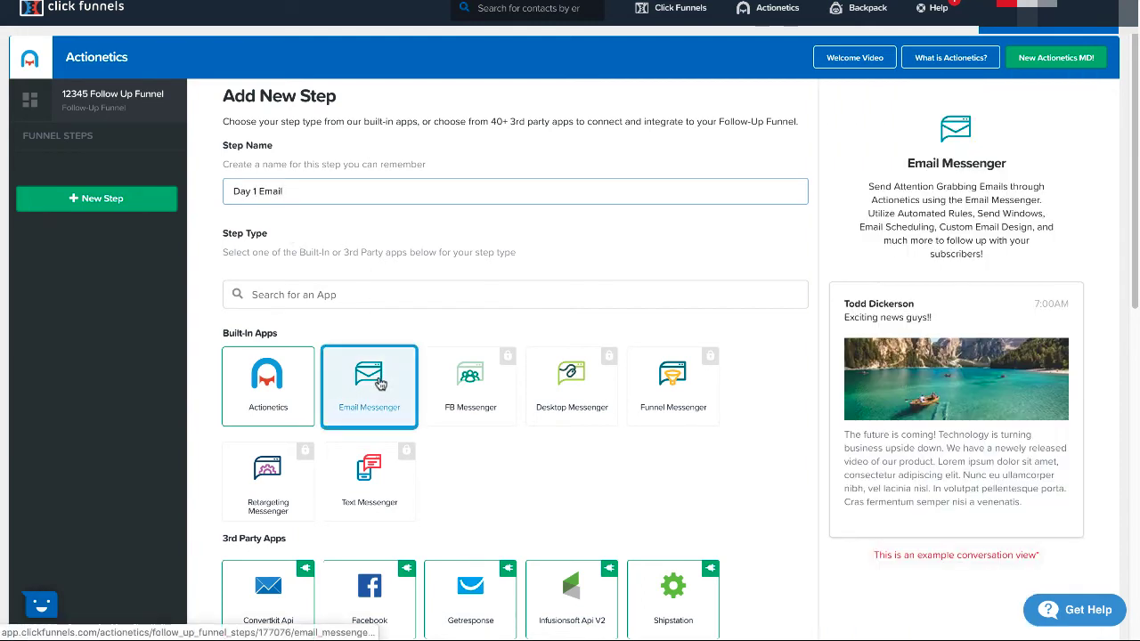
left_click(381, 383)
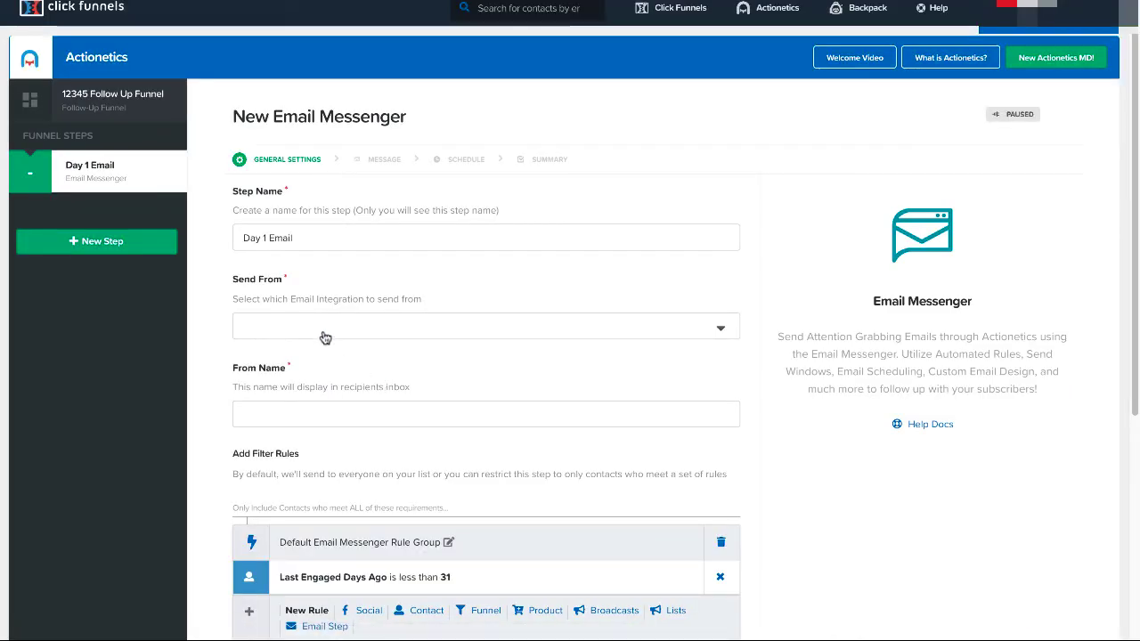
left_click(436, 335)
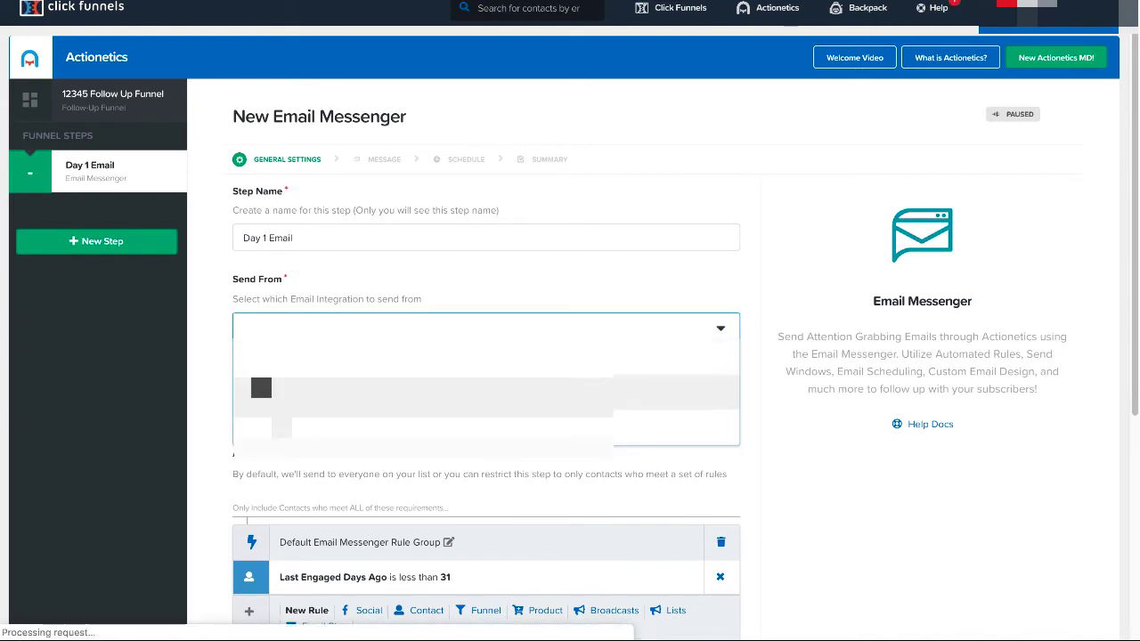
left_click(261, 390)
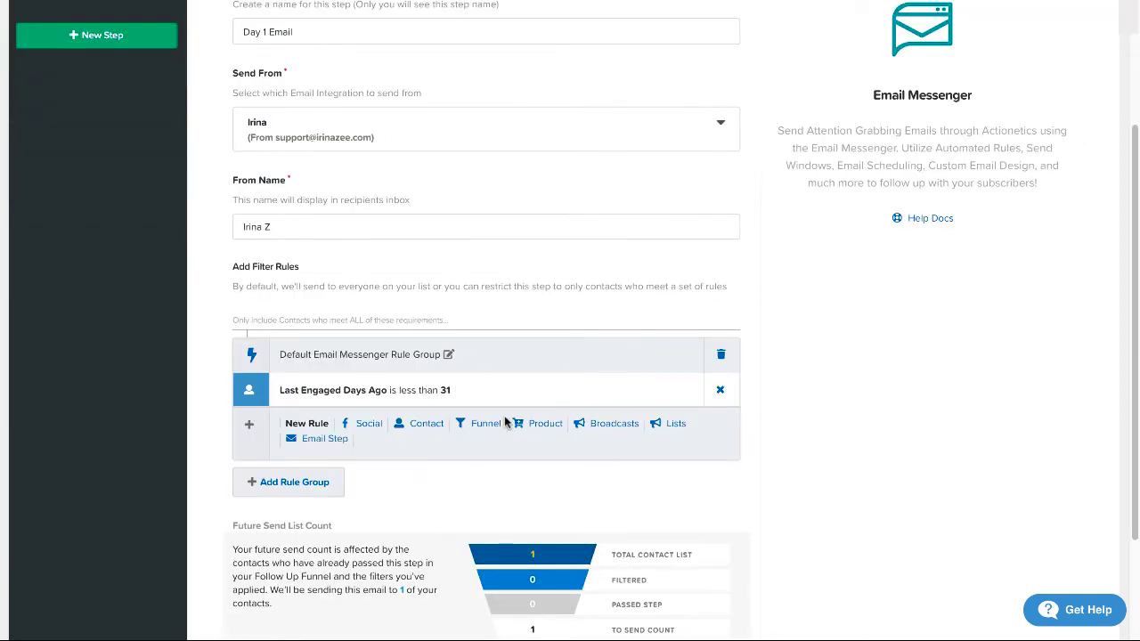
scroll(1132, 292, "down", 3)
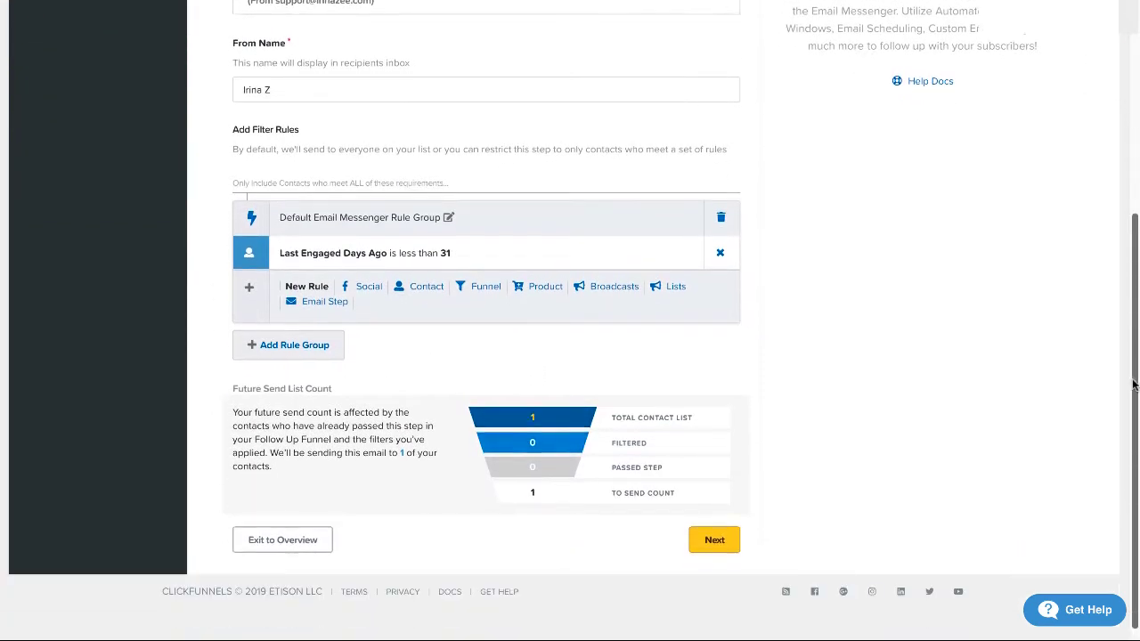
left_click(711, 531)
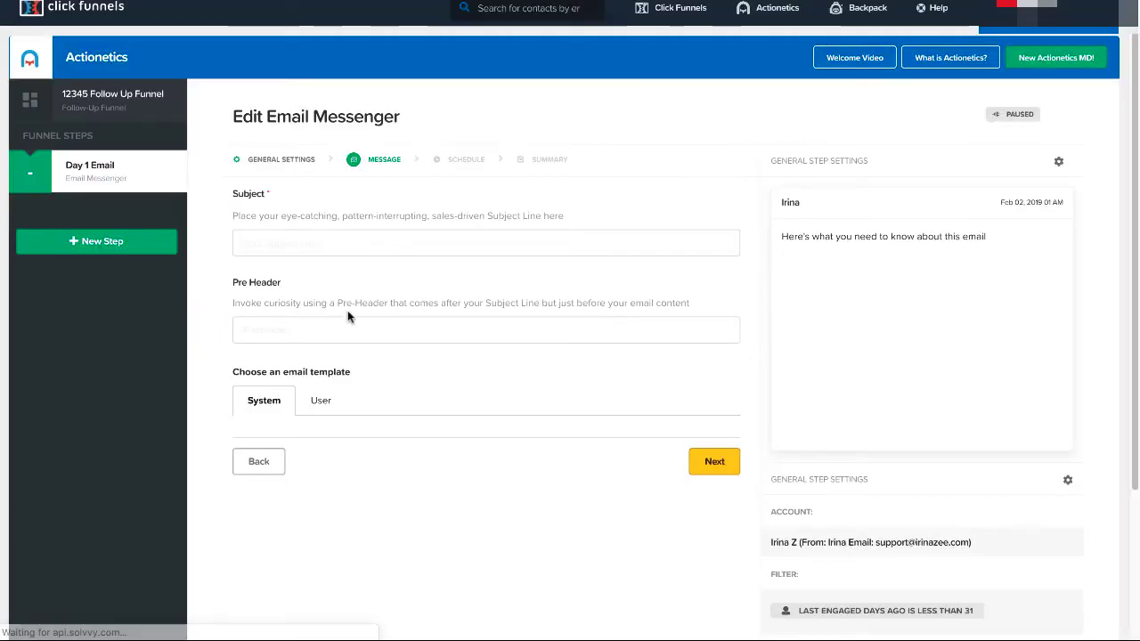
Step: Give the Day 1 Email the subject "Hey Welcome To MY List!" and the pre-header "Here's Some Free Stuff!"
left_click(307, 243)
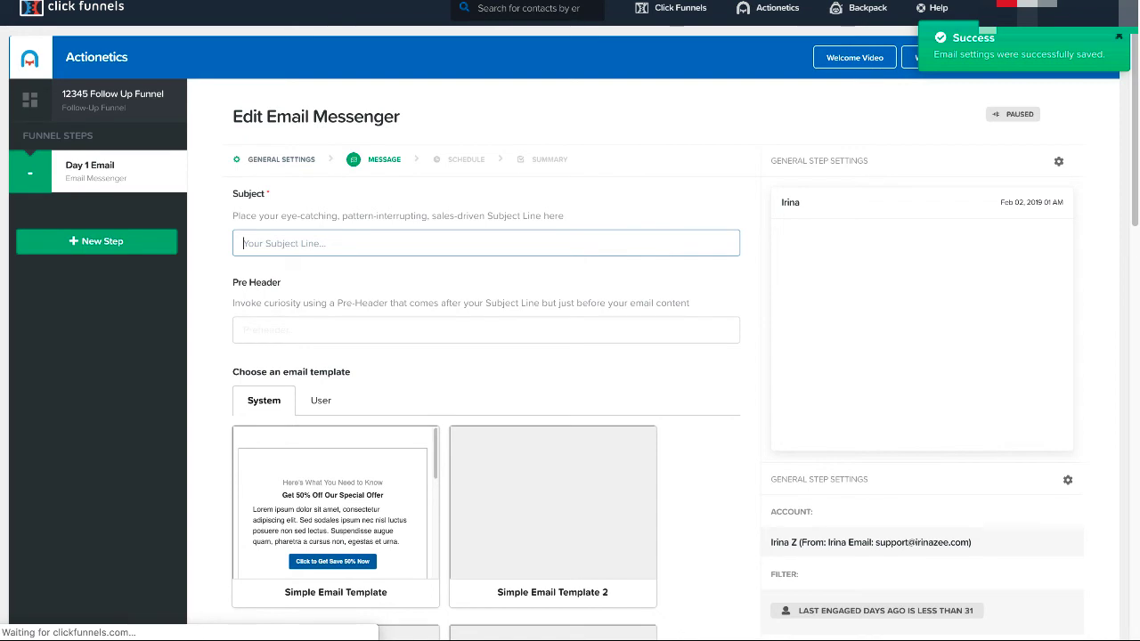
type("Hey Welcome ")
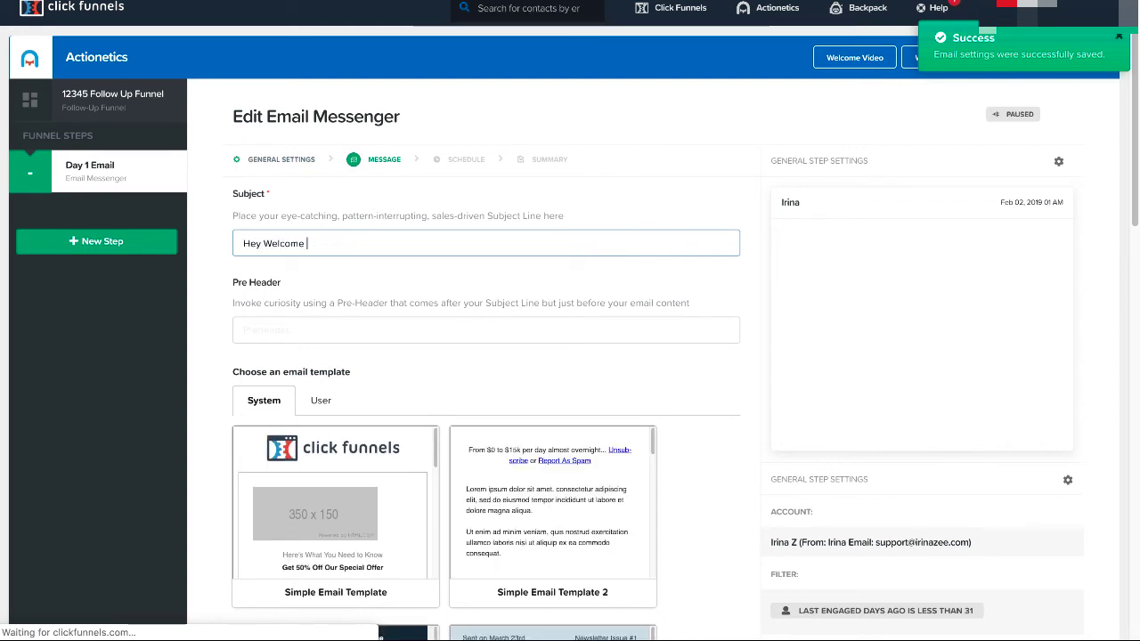
type("To MY")
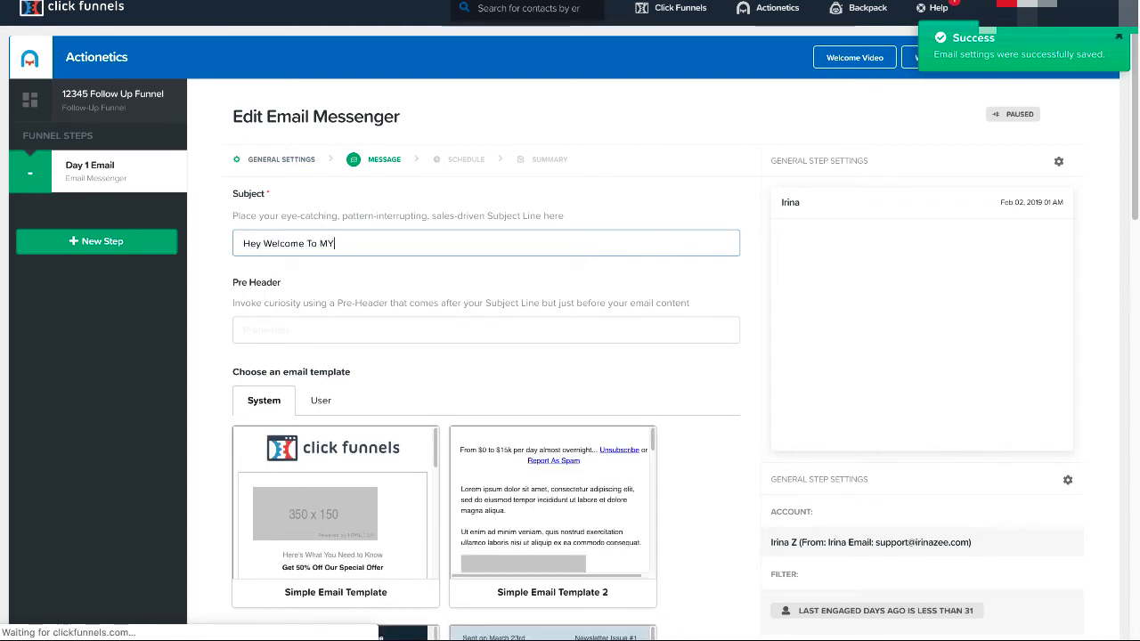
type(" List!")
left_click(283, 329)
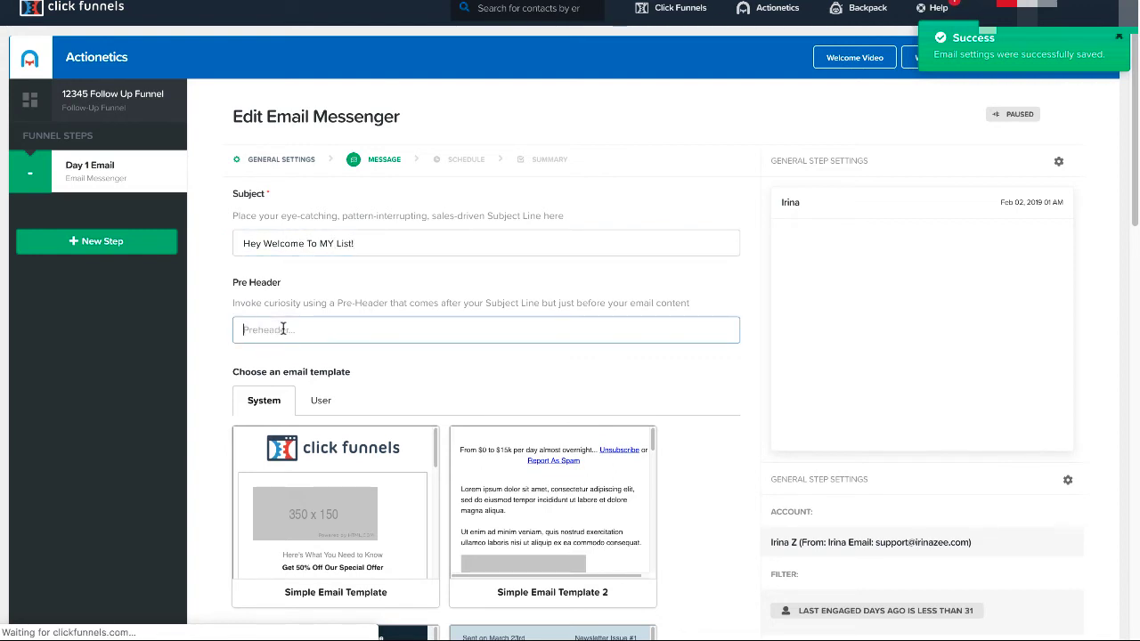
type("Here's ")
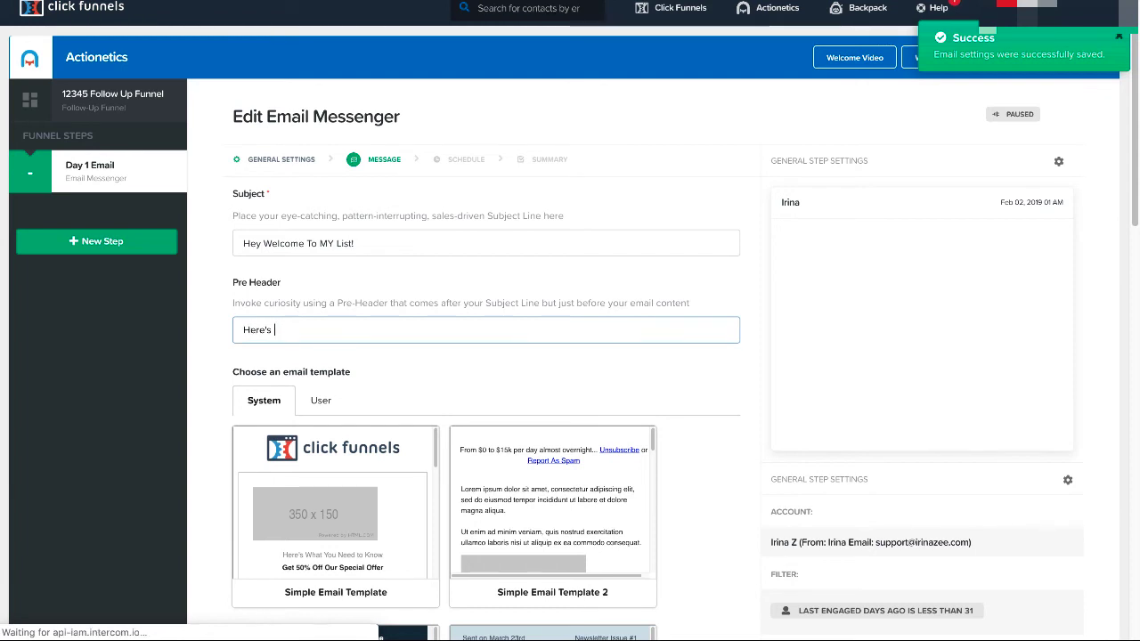
type("Some f")
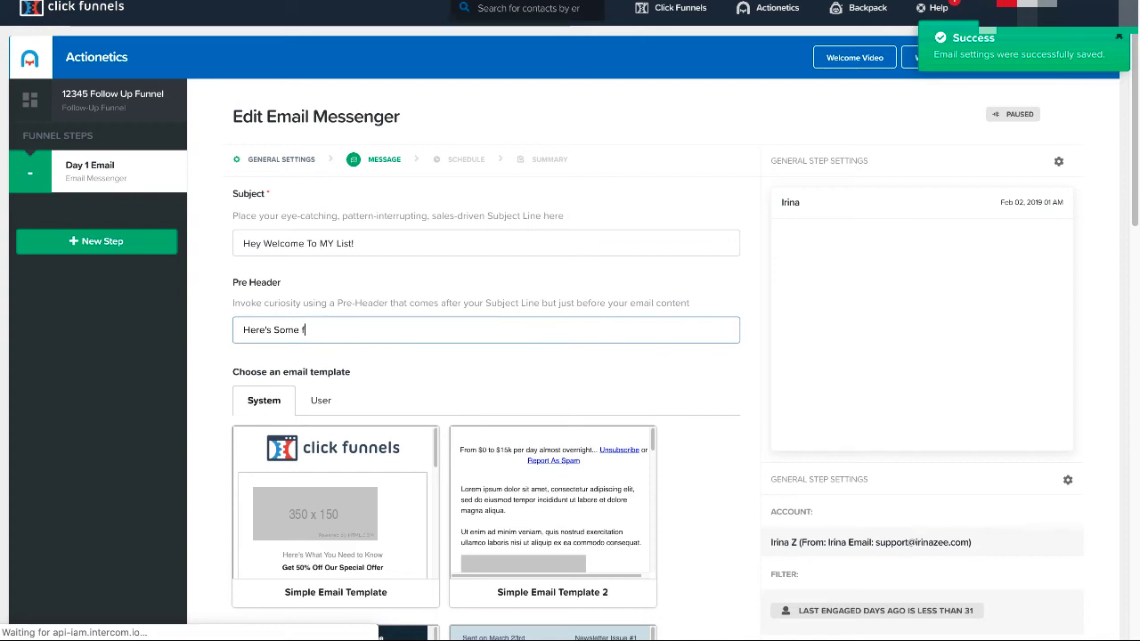
type("ree Stuff!")
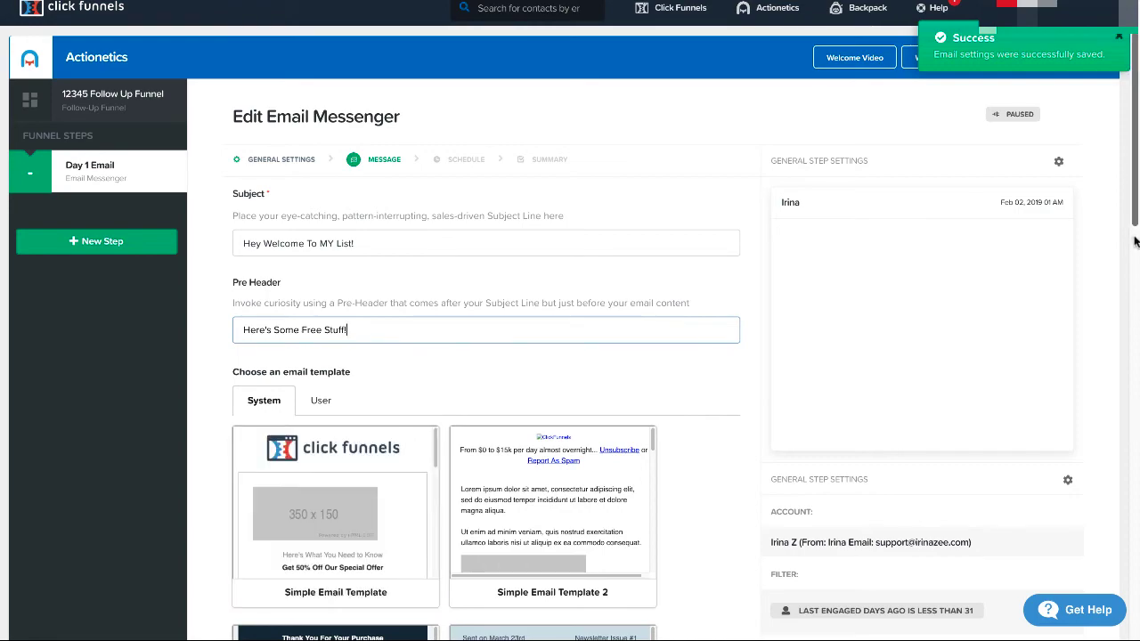
Step: Choose the system template Simple Email Template for the Day 1 Email's content
left_click_drag(1133, 162, 1139, 115)
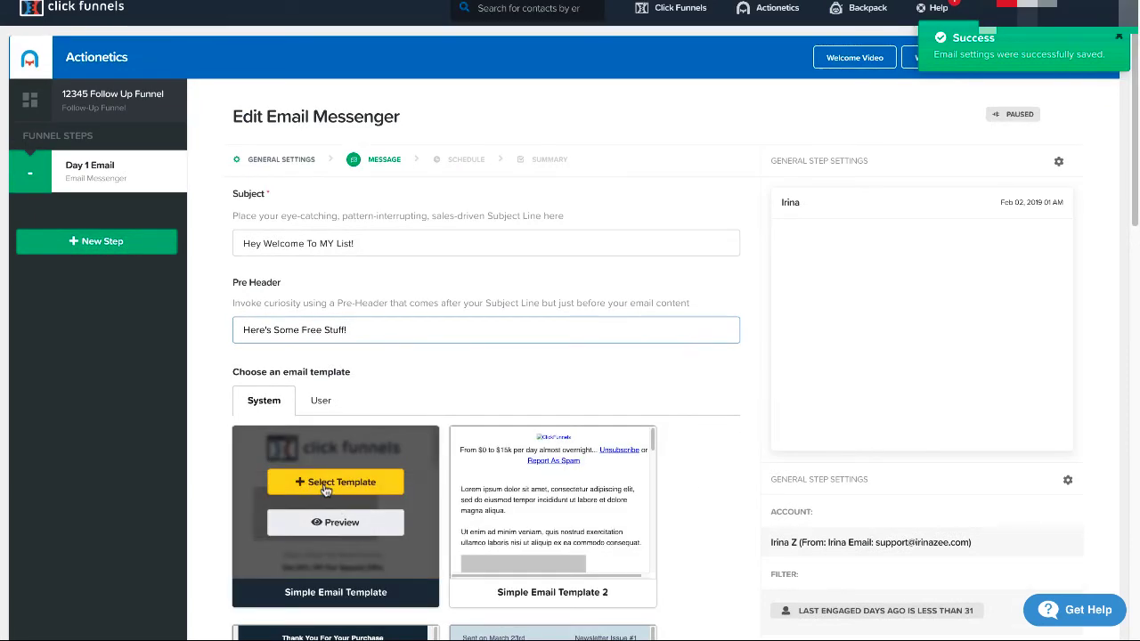
left_click(325, 487)
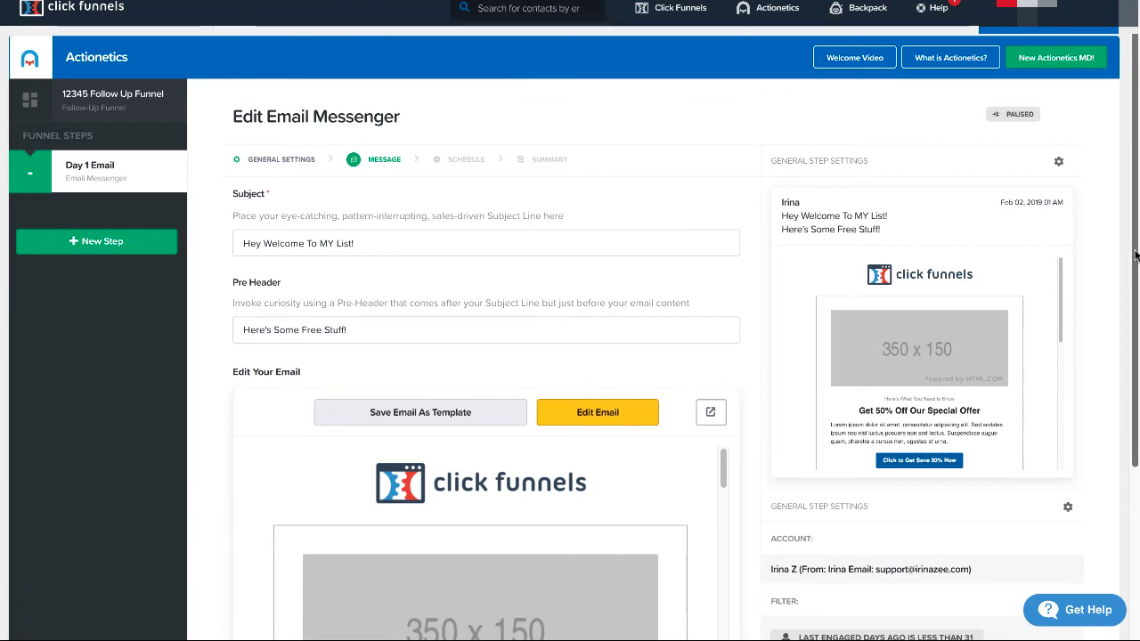
scroll(284, 239, "down", 3)
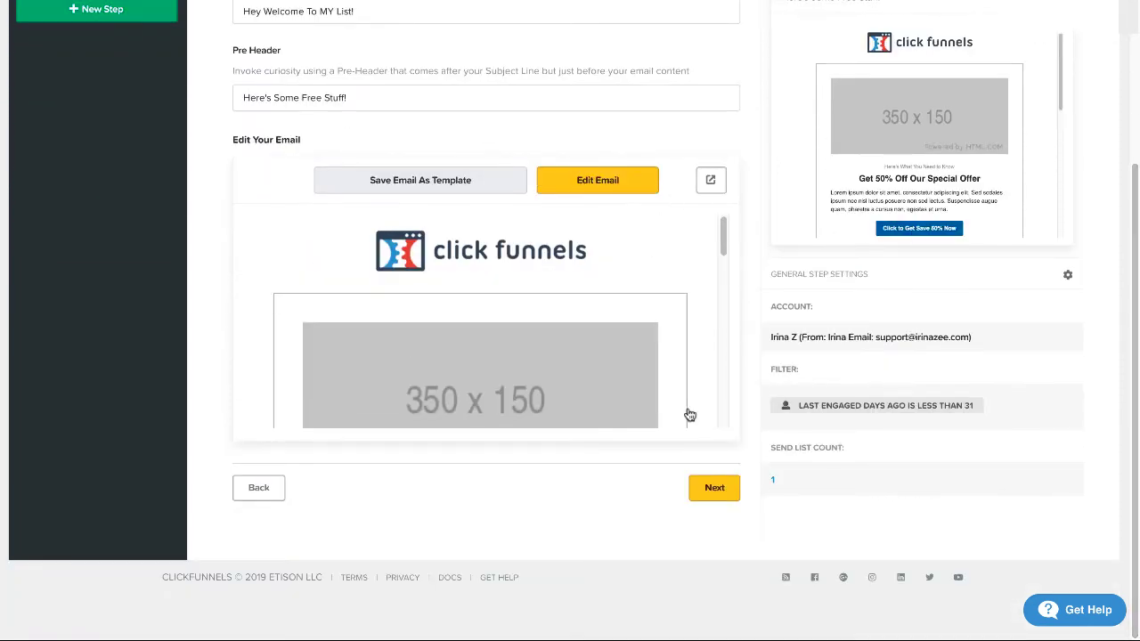
Step: Schedule the Day 1 Email to trigger 0 hours after the follow-up funnel starts, and open its summary for review
left_click(720, 497)
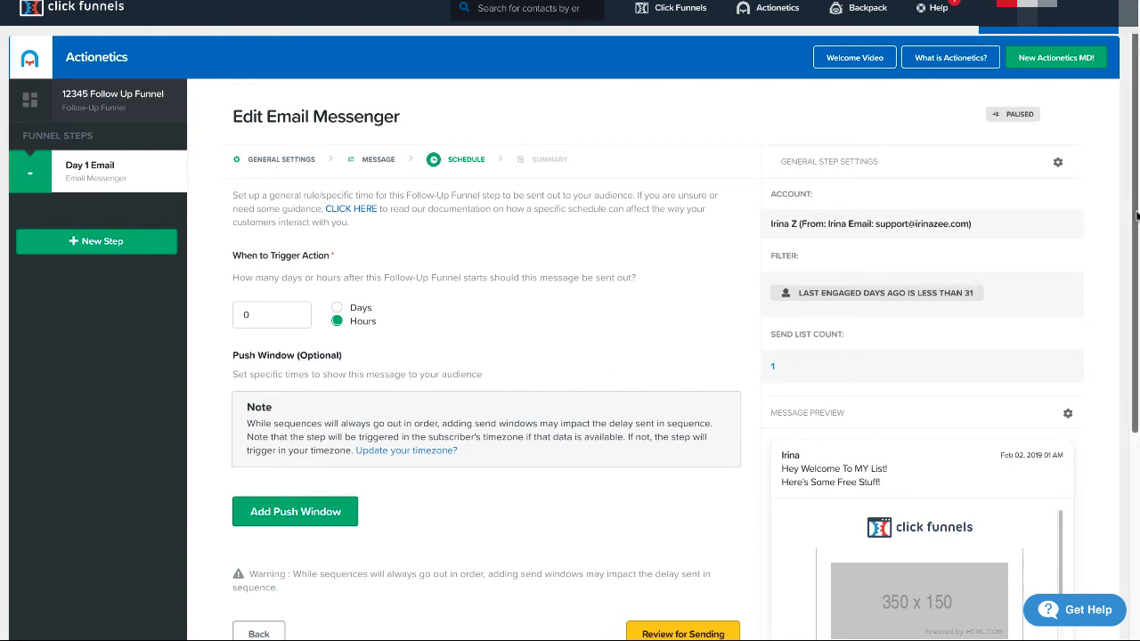
scroll(1137, 215, "down", 2)
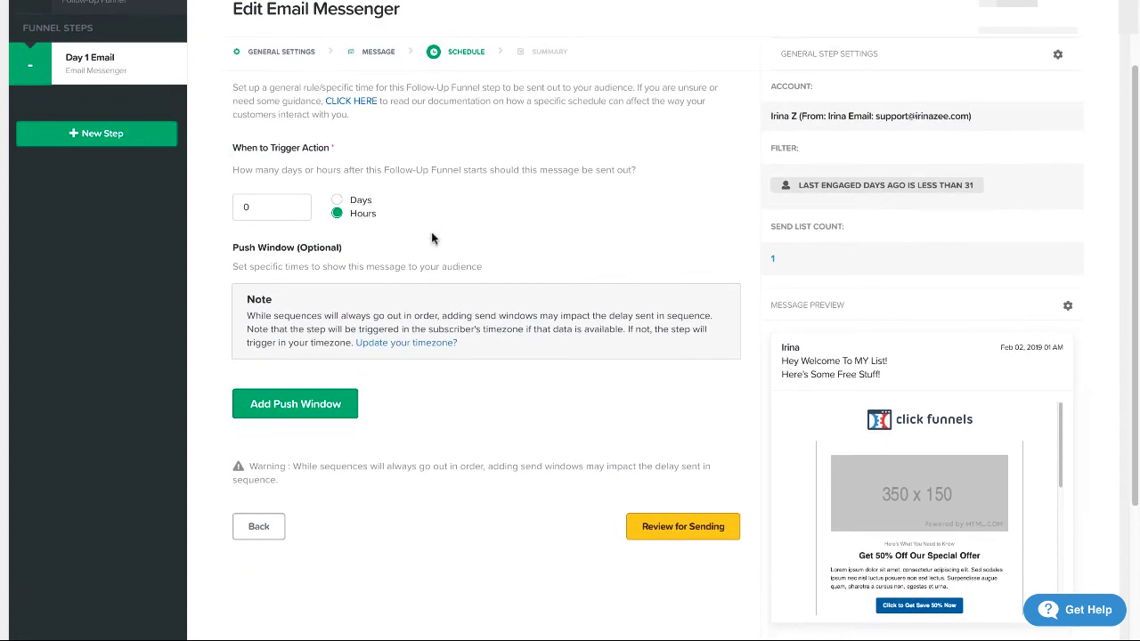
left_click(680, 532)
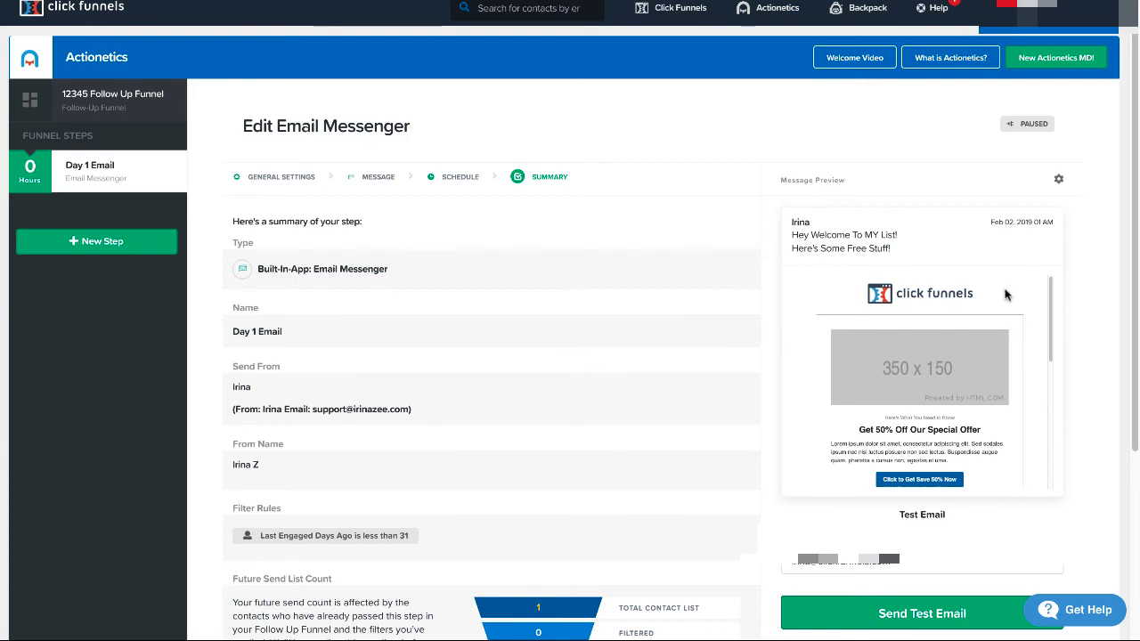
Step: Check the Day 1 Email's summary, clear the test email recipient, and make the step live
left_click_drag(1136, 198, 1135, 343)
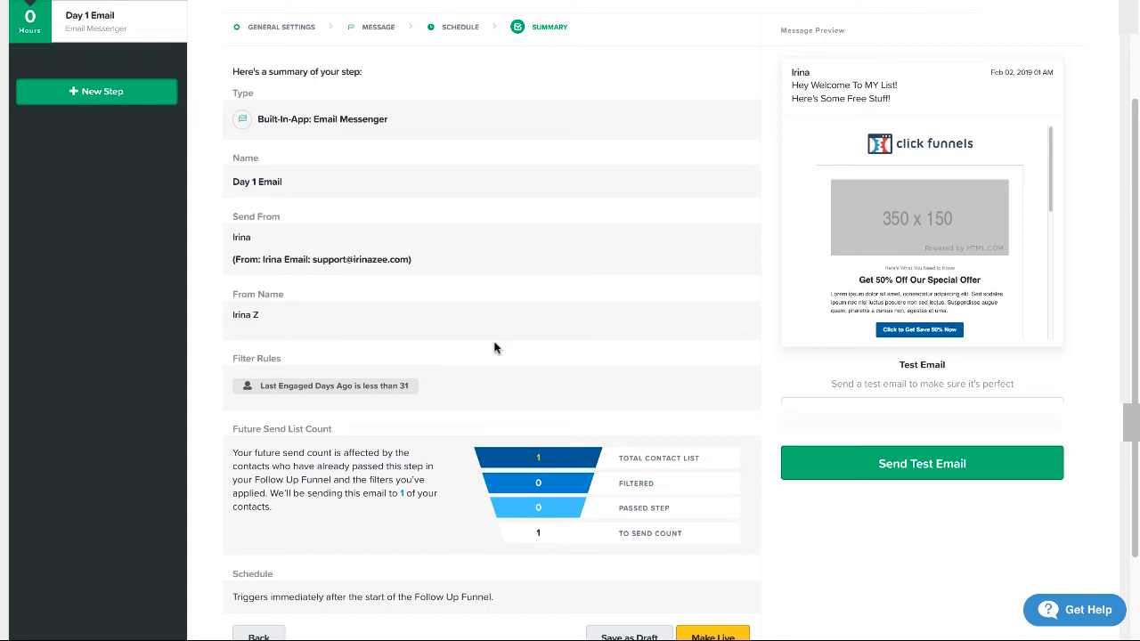
left_click_drag(1133, 340, 1133, 413)
mouse_move(610, 439)
left_click_drag(673, 437, 702, 440)
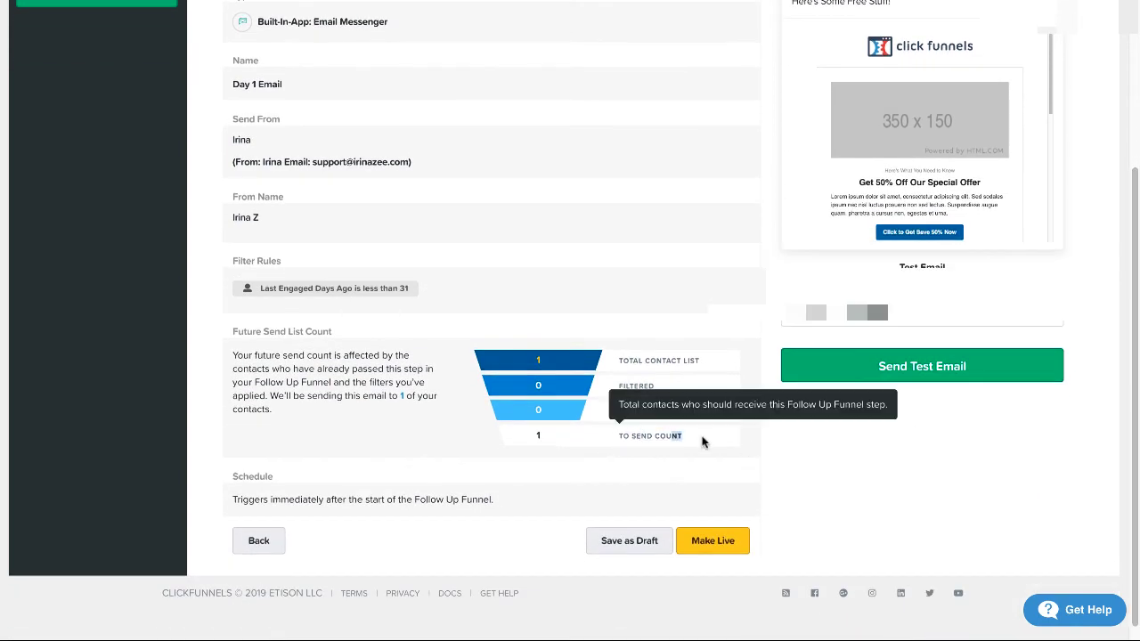
left_click(702, 442)
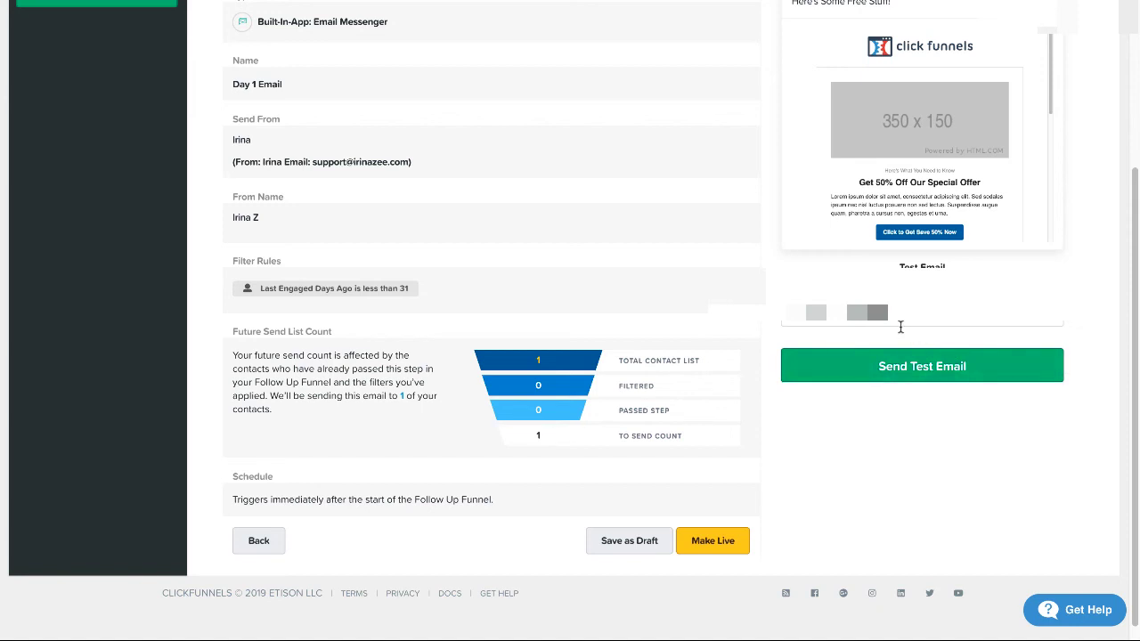
left_click_drag(896, 313, 785, 313)
key("BackSpace")
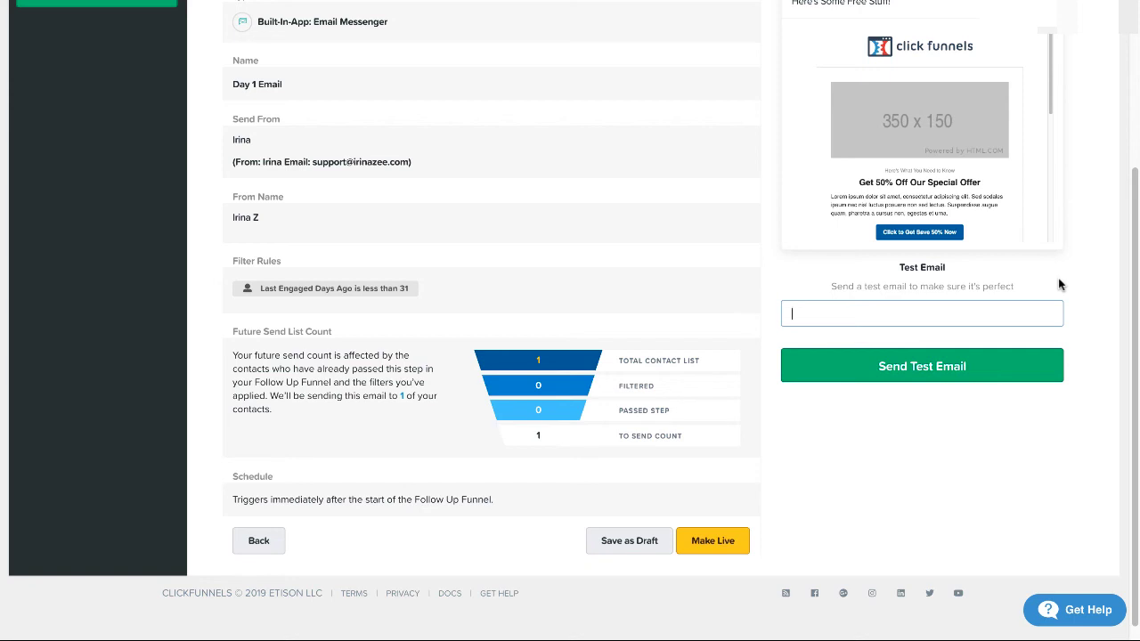
left_click(713, 552)
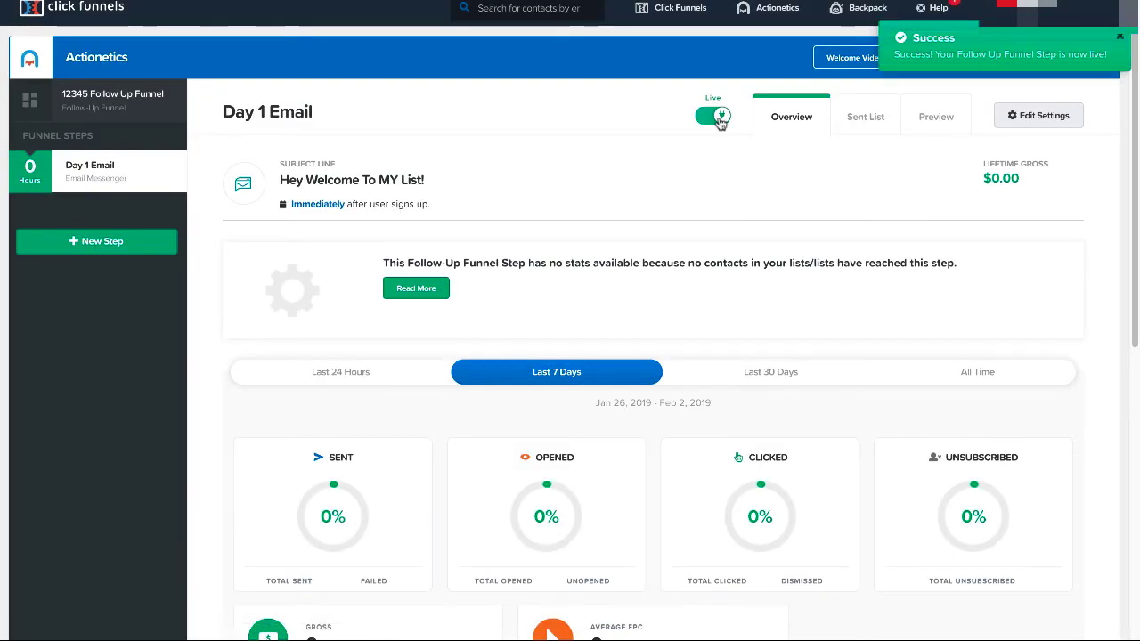
Step: Pause the Day 1 Email step and look over its sending, engagement and revenue statistics for the last 7 days
left_click(720, 121)
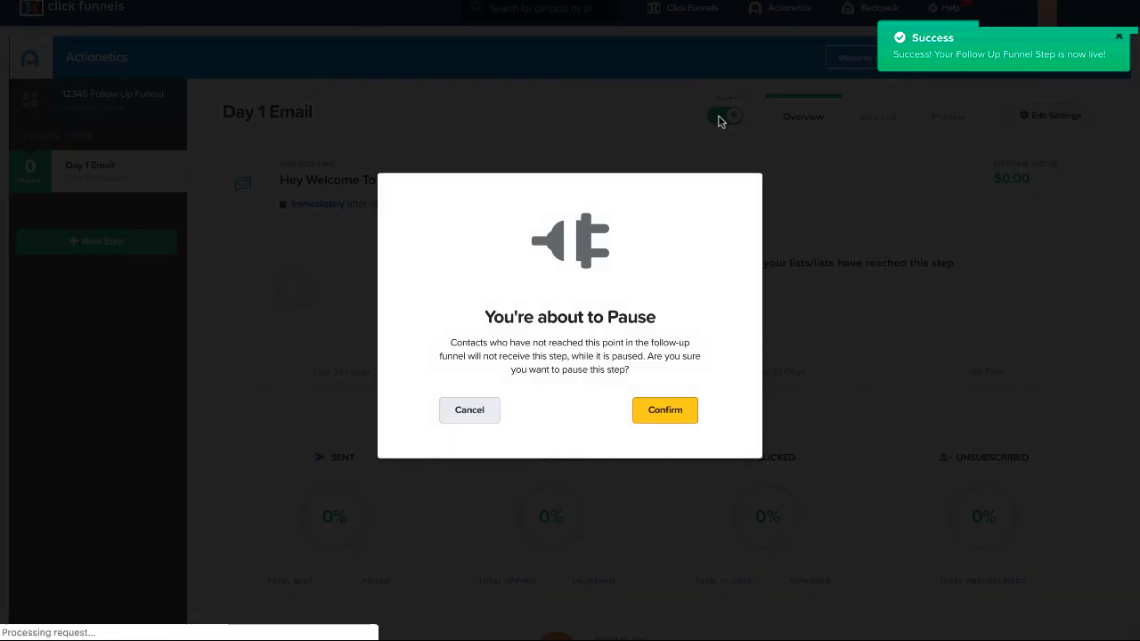
left_click(653, 412)
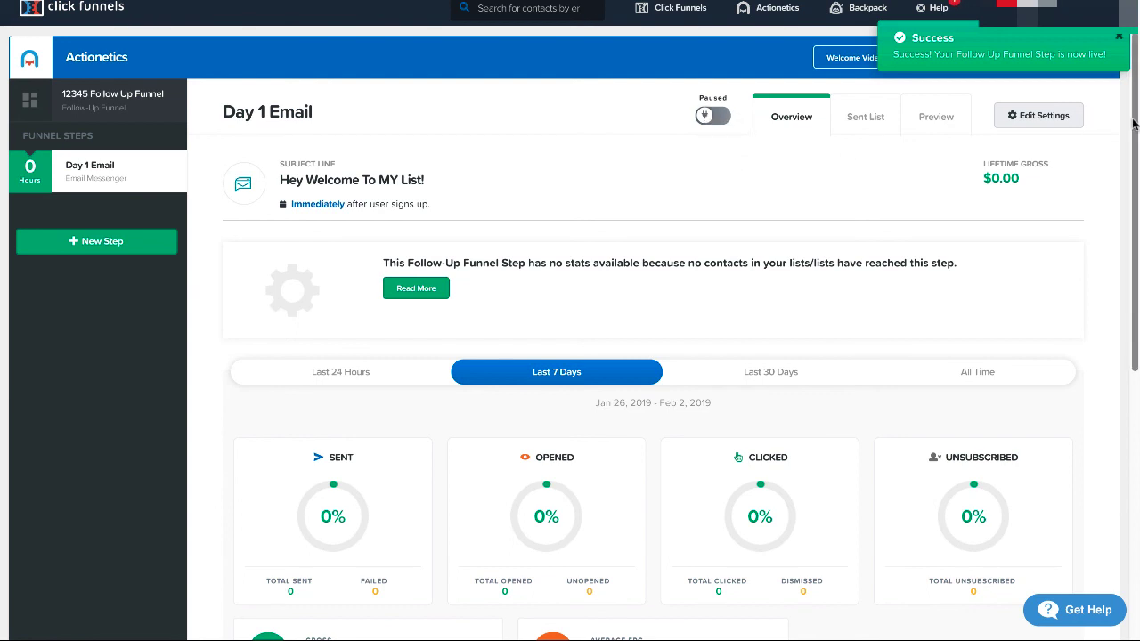
scroll(1129, 273, "down", 3)
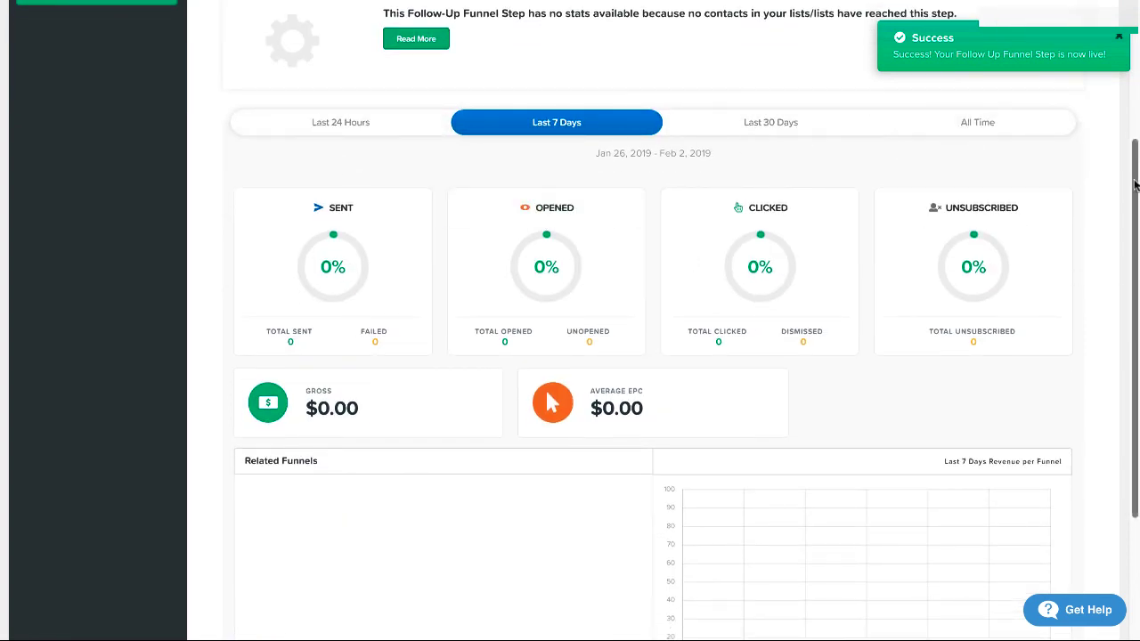
left_click_drag(1135, 184, 1132, 221)
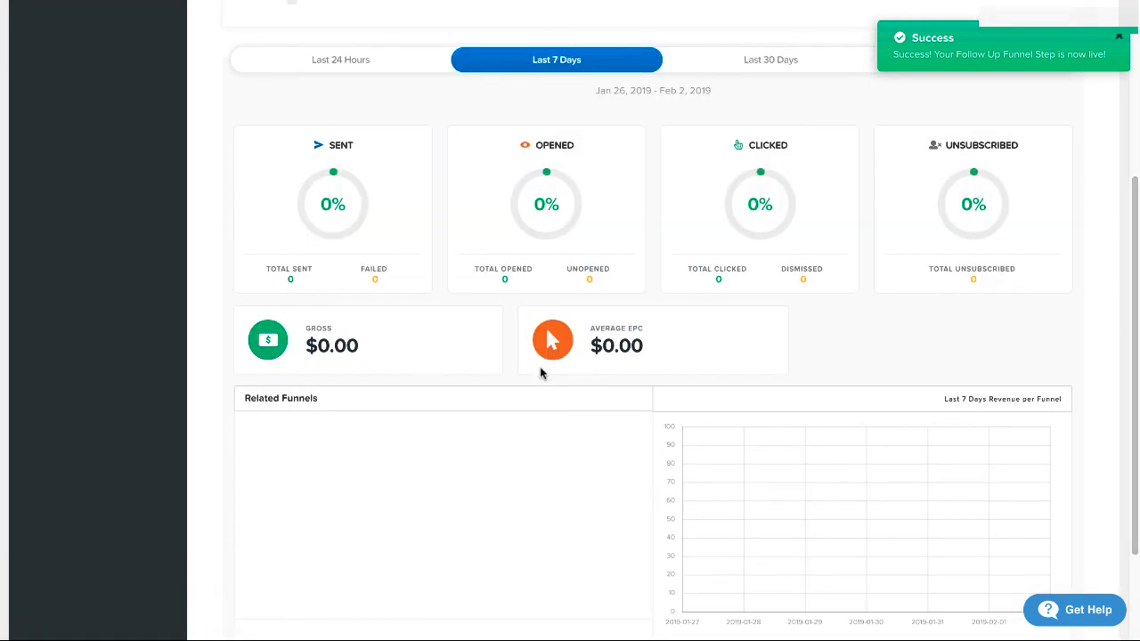
left_click_drag(1135, 293, 1135, 151)
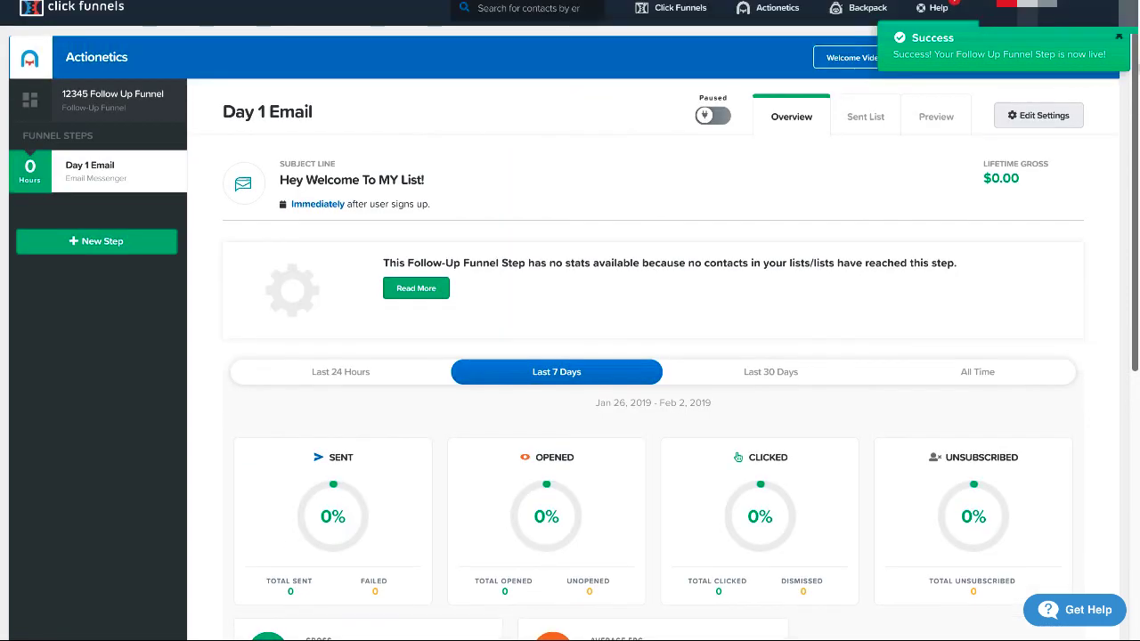